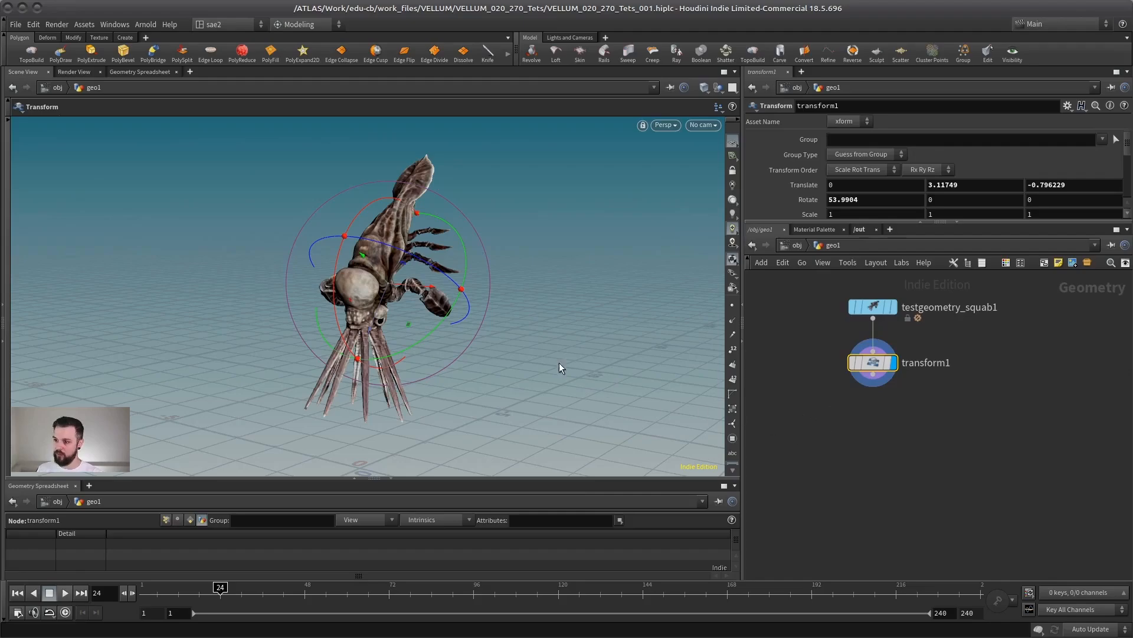
- Add a Vellum Configure Tetrahedral Softbody setup below the transform1 node
key("Escape")
left_click_drag(488, 351, 472, 334)
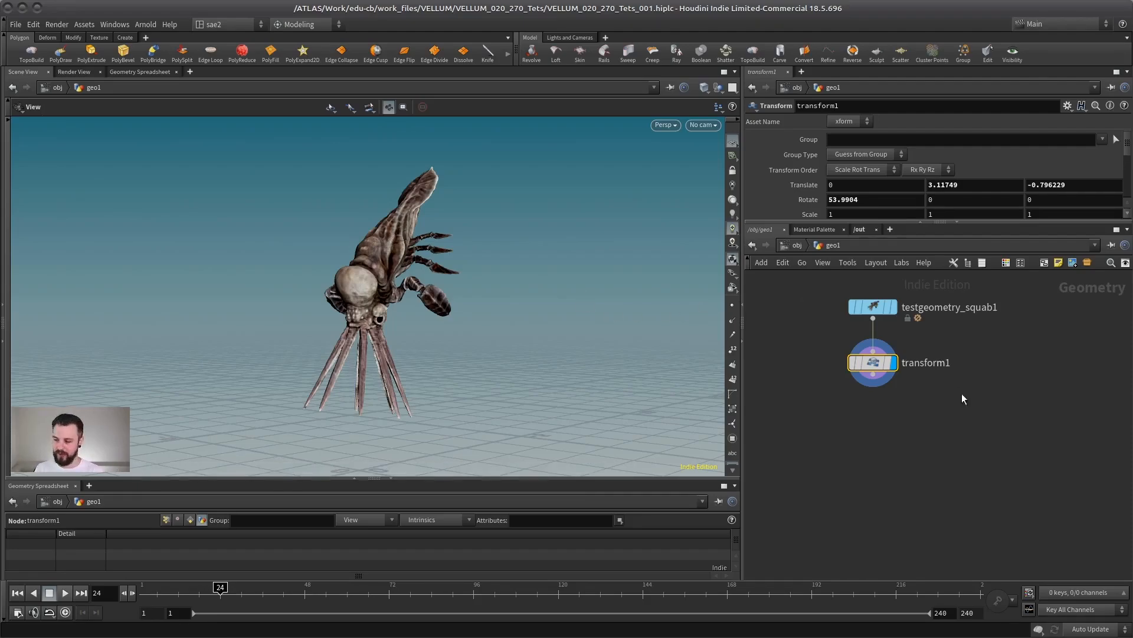
left_click(896, 442)
key("Tab")
type("tet")
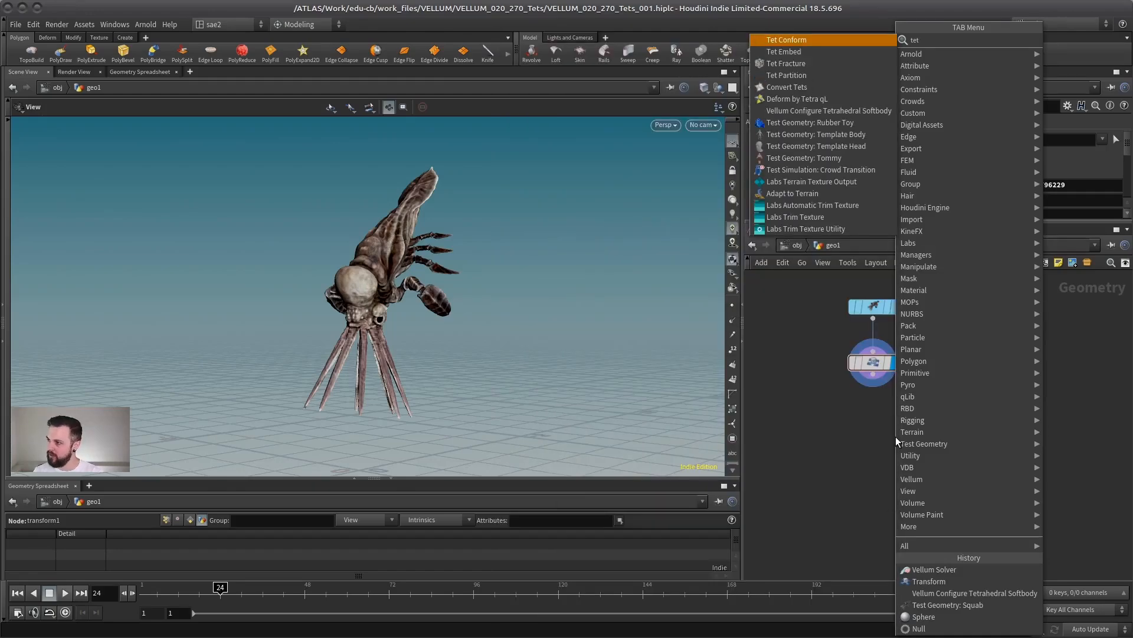
type("ha")
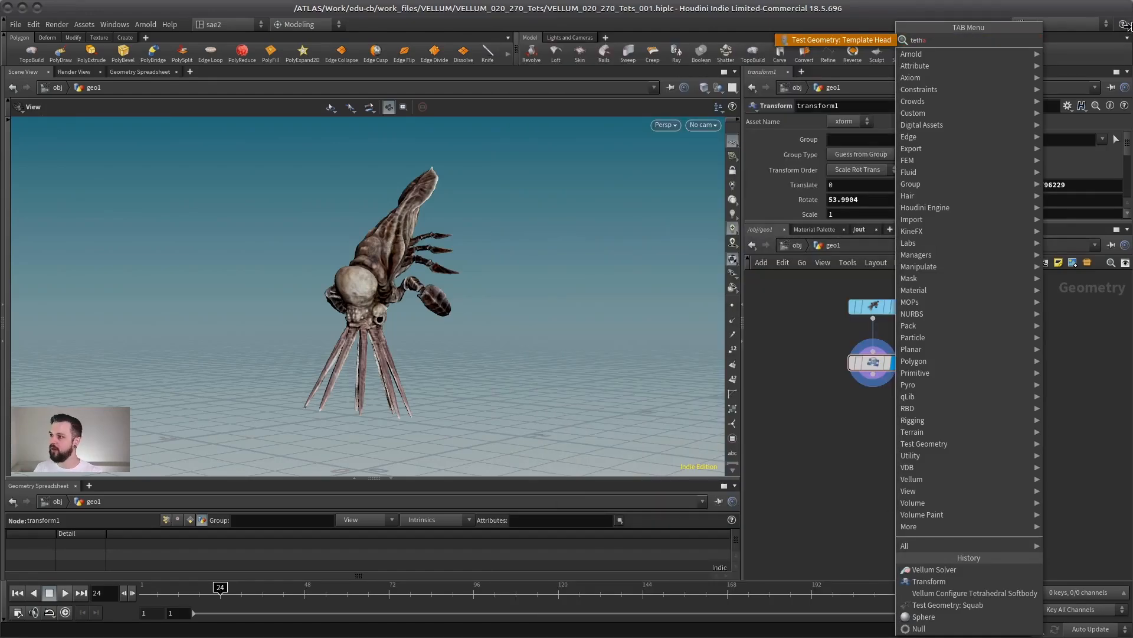
key("BackSpace")
key("BackSpace")
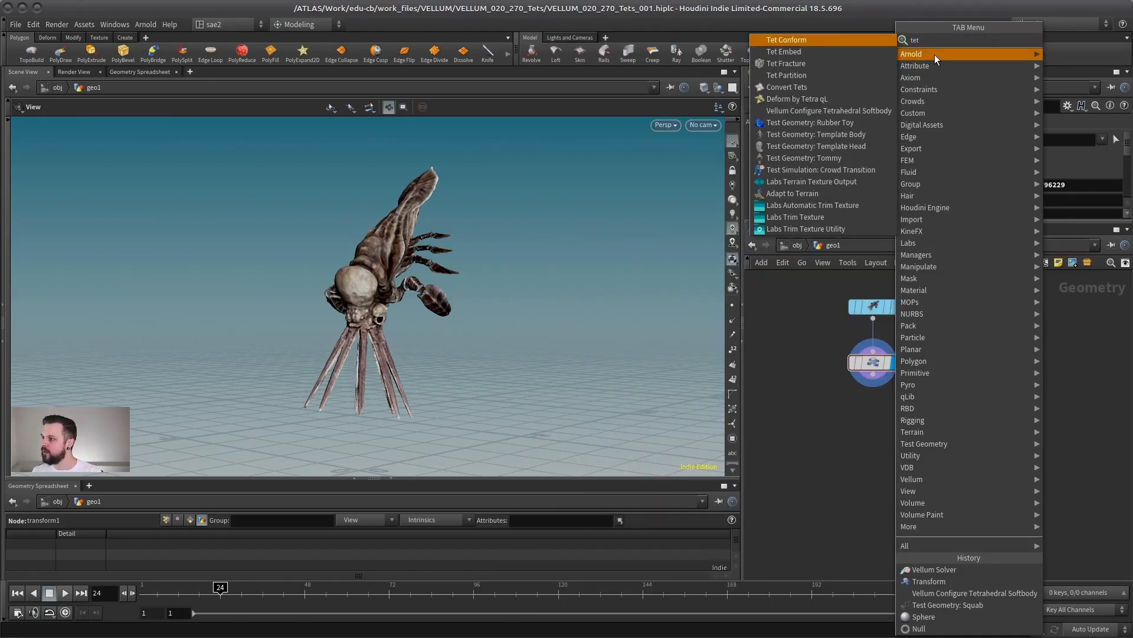
type("ra")
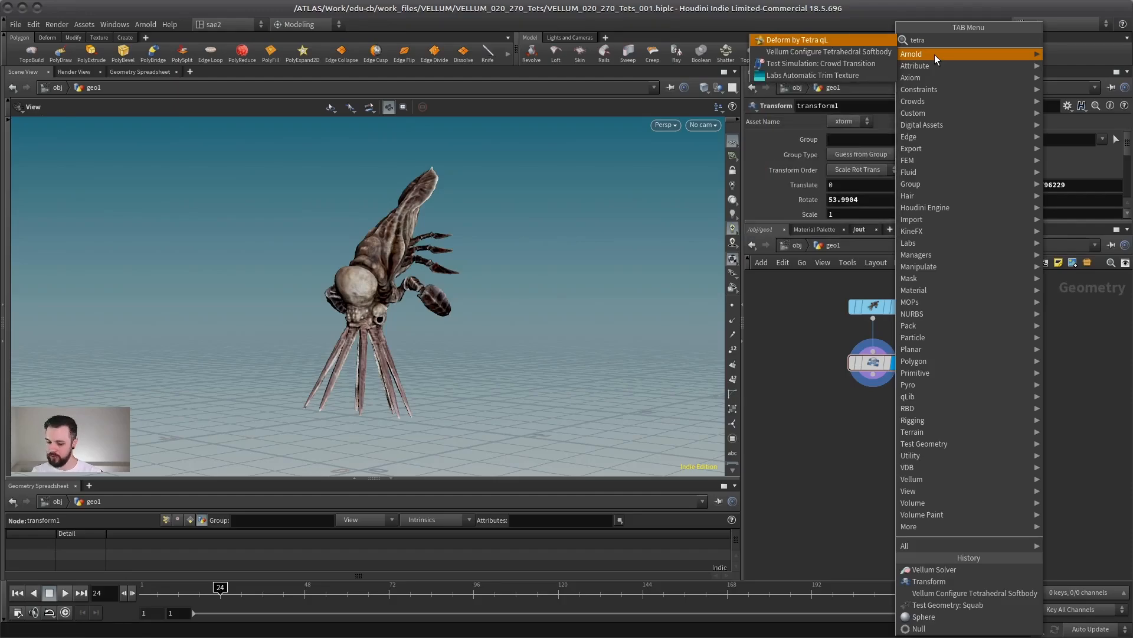
type("hed")
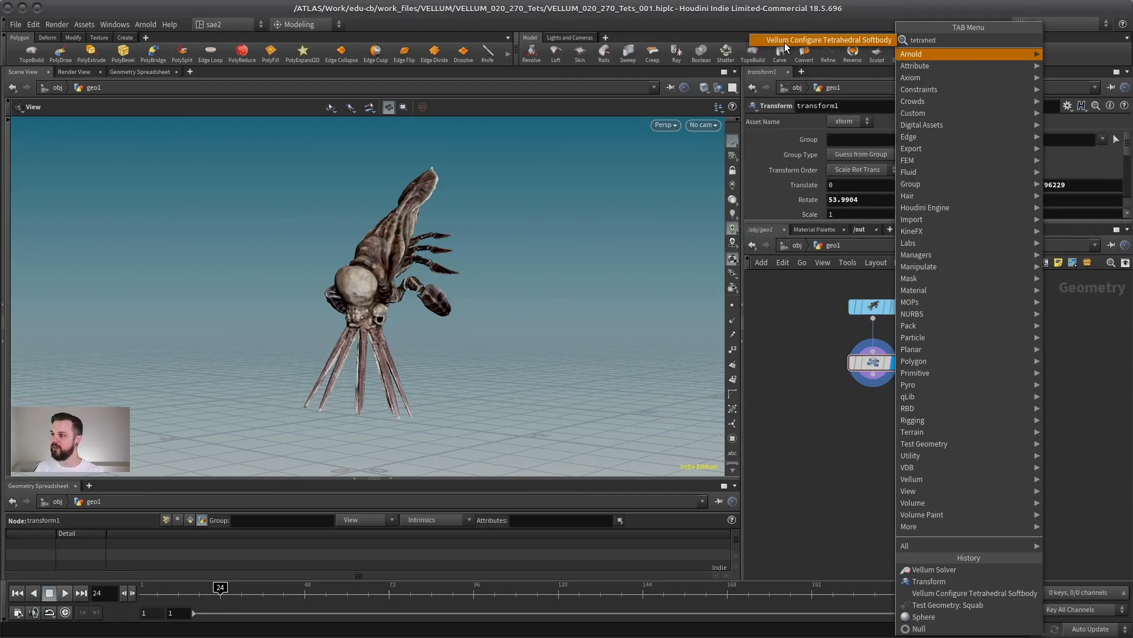
left_click(856, 40)
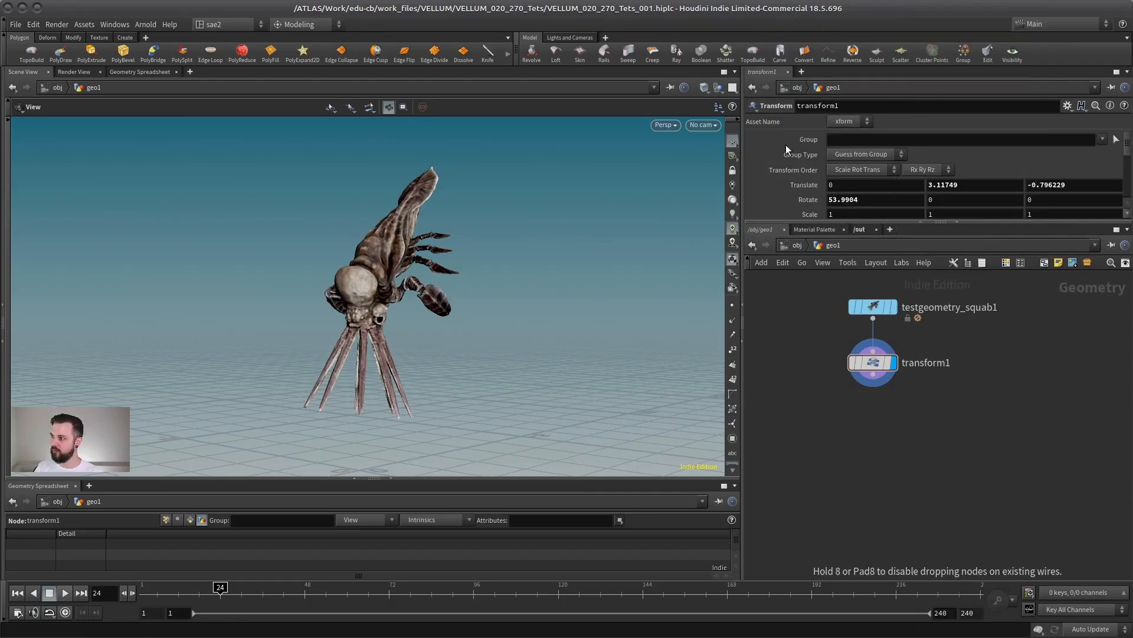
left_click(889, 452)
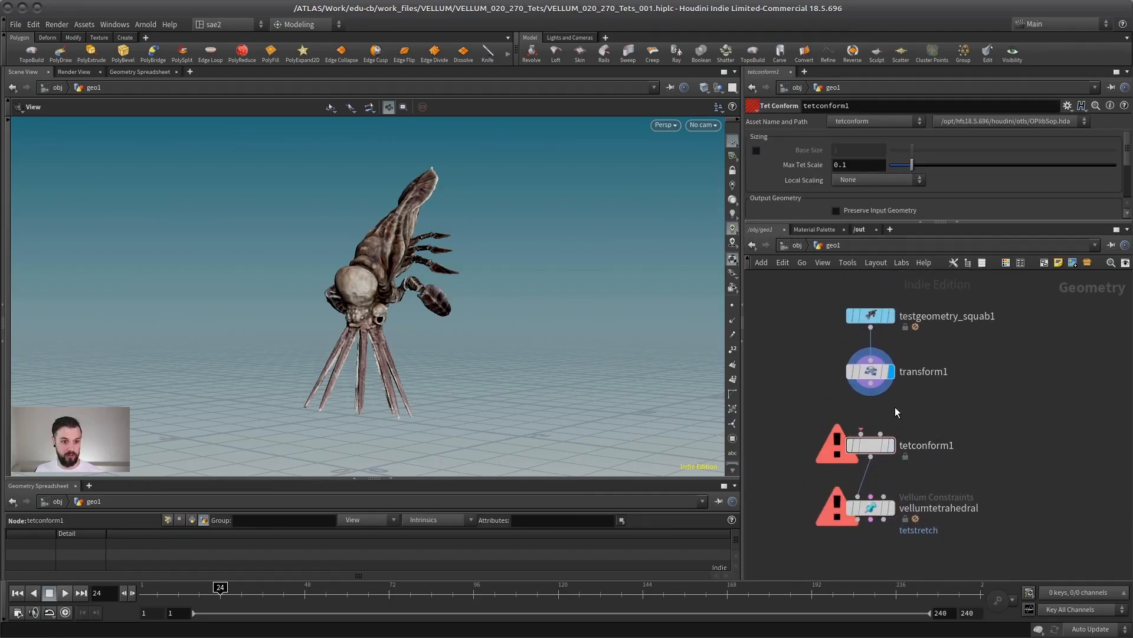
- Connect transform1's output to the first input of tetconform1 and move tetconform1 beside the chain
left_click(861, 434)
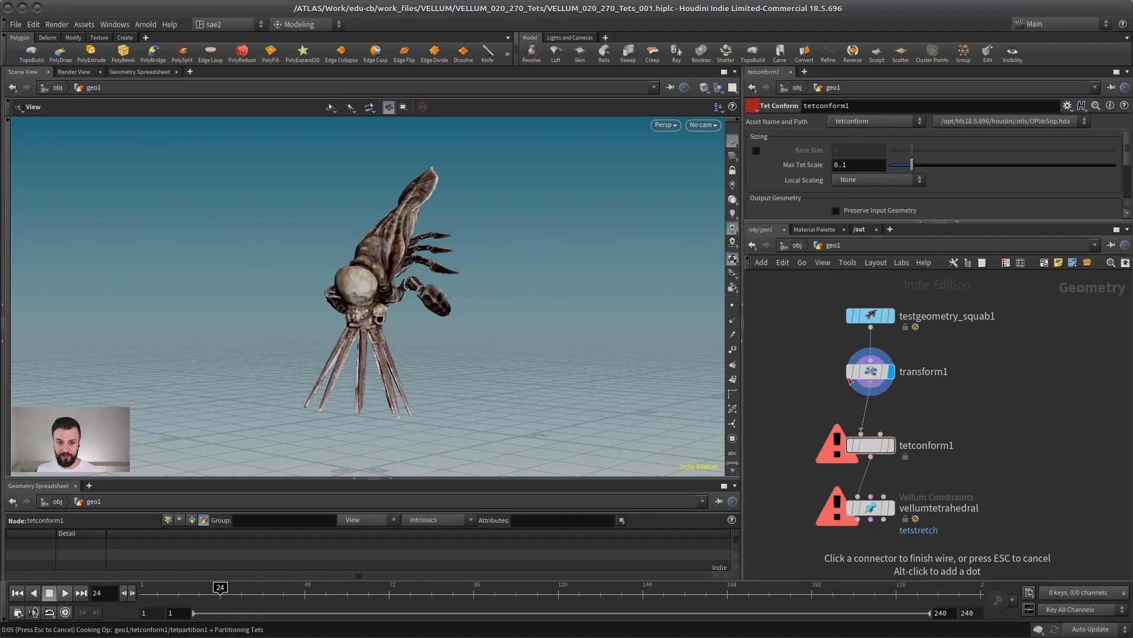
left_click(870, 383)
left_click_drag(875, 447, 972, 434)
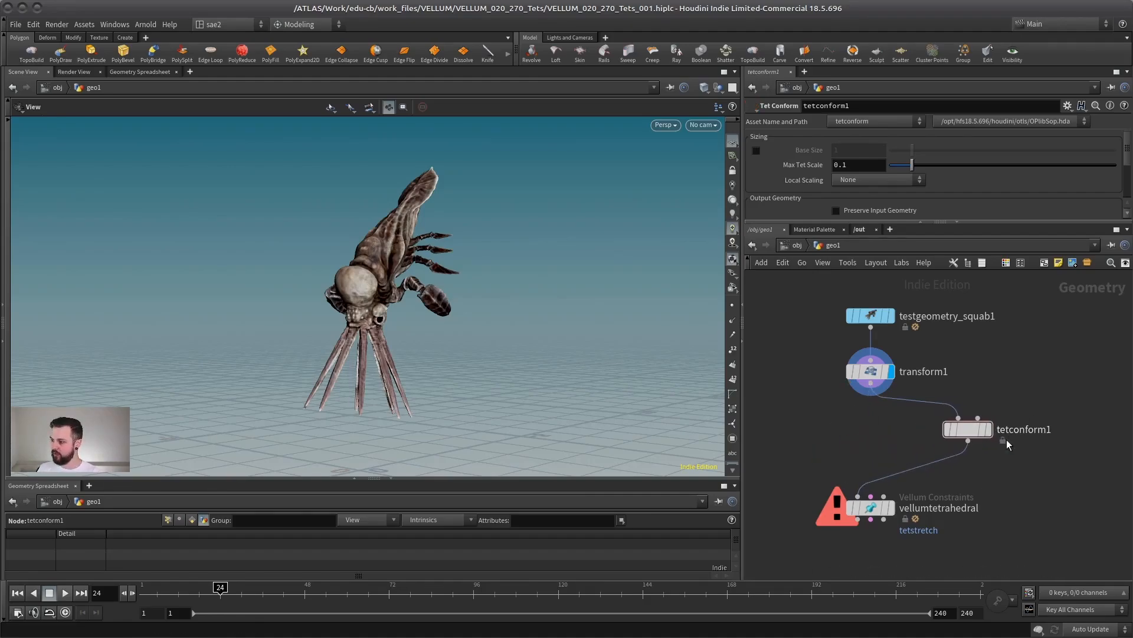
- Compare the original mesh wireframe with the tetconform1 geometry and return to shaded display
mouse_move(338, 307)
left_mouse_down()
mouse_move(458, 291)
mouse_move(328, 312)
mouse_move(392, 291)
mouse_move(331, 329)
left_mouse_up()
key("shift+w")
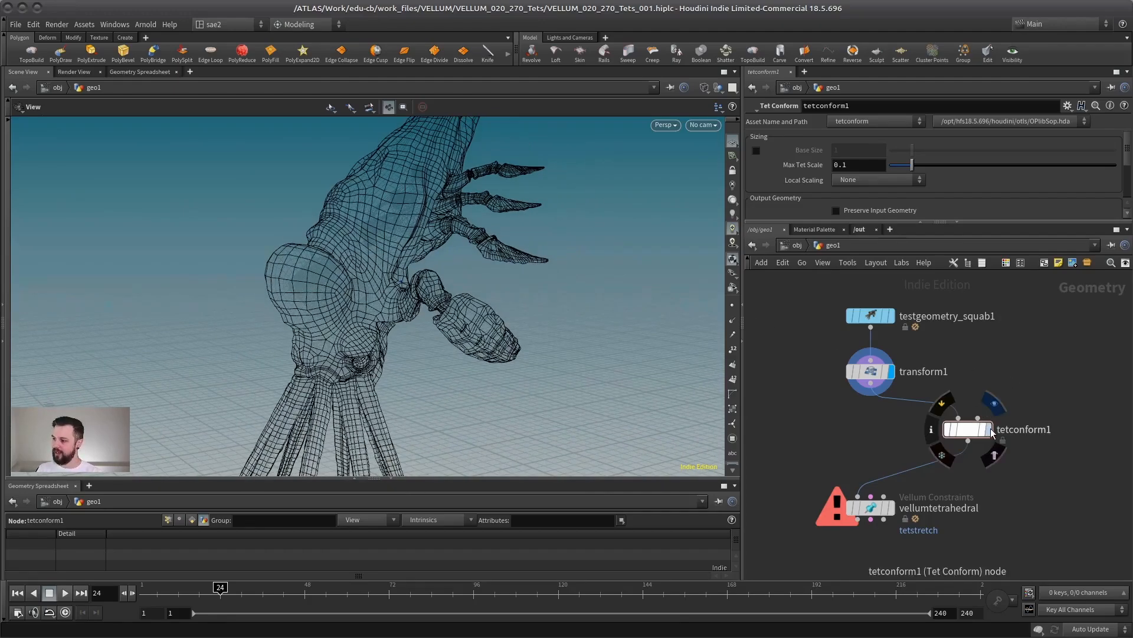
left_click(988, 429)
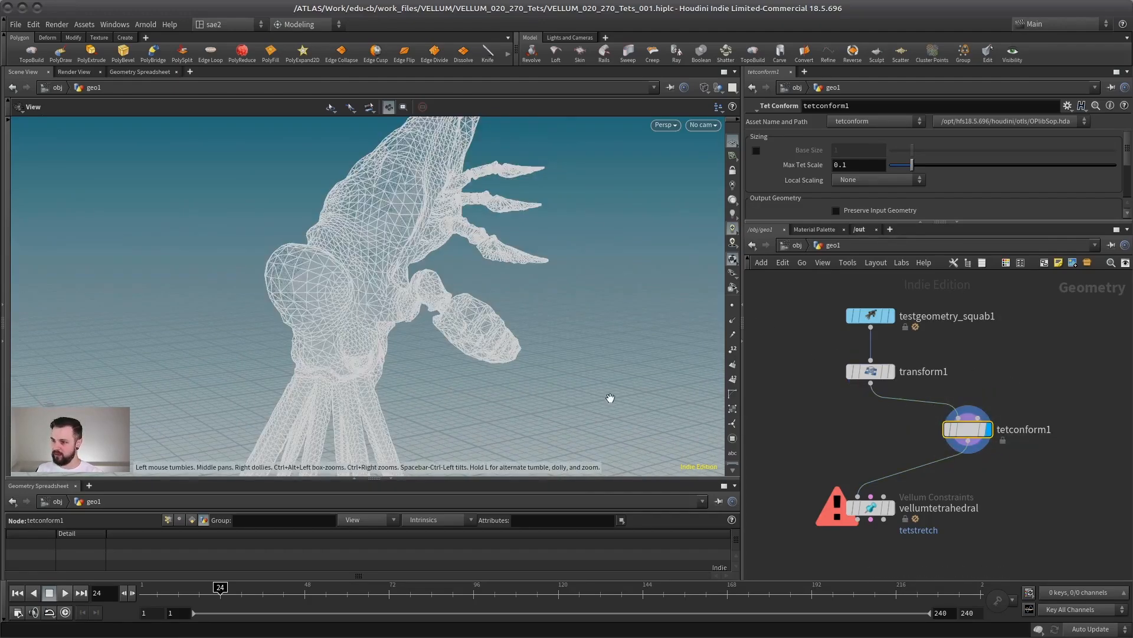
mouse_move(326, 318)
left_mouse_down()
mouse_move(392, 298)
mouse_move(281, 295)
mouse_move(399, 303)
mouse_move(458, 325)
left_mouse_up()
key("w")
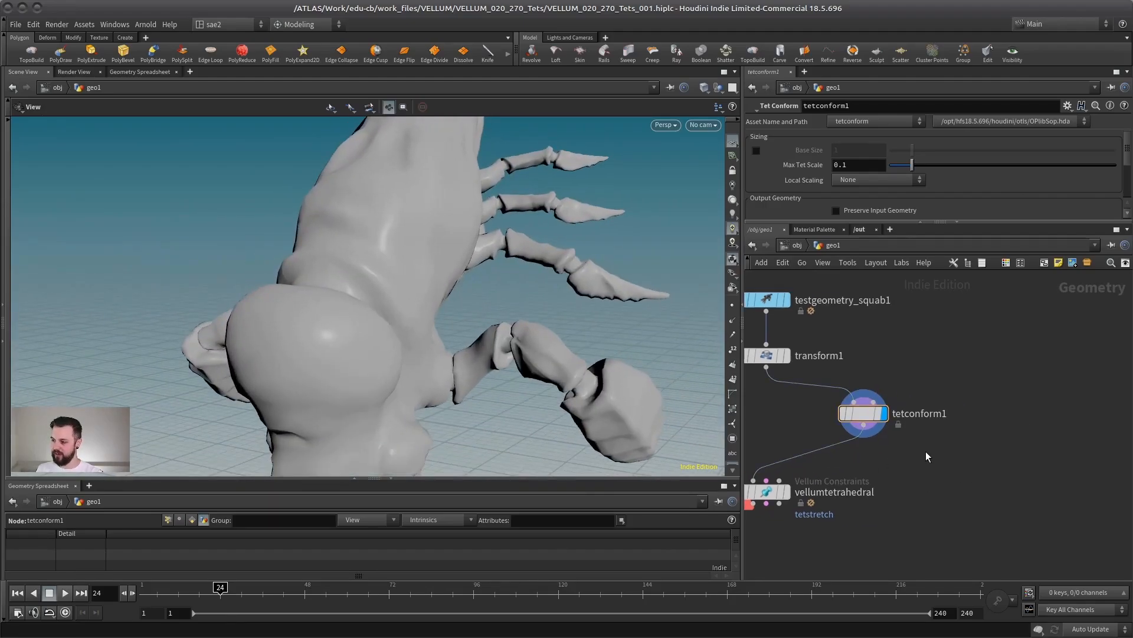
- Add a Clip node fed by tetconform1 and display it
key("Tab")
type("clip")
key("Return")
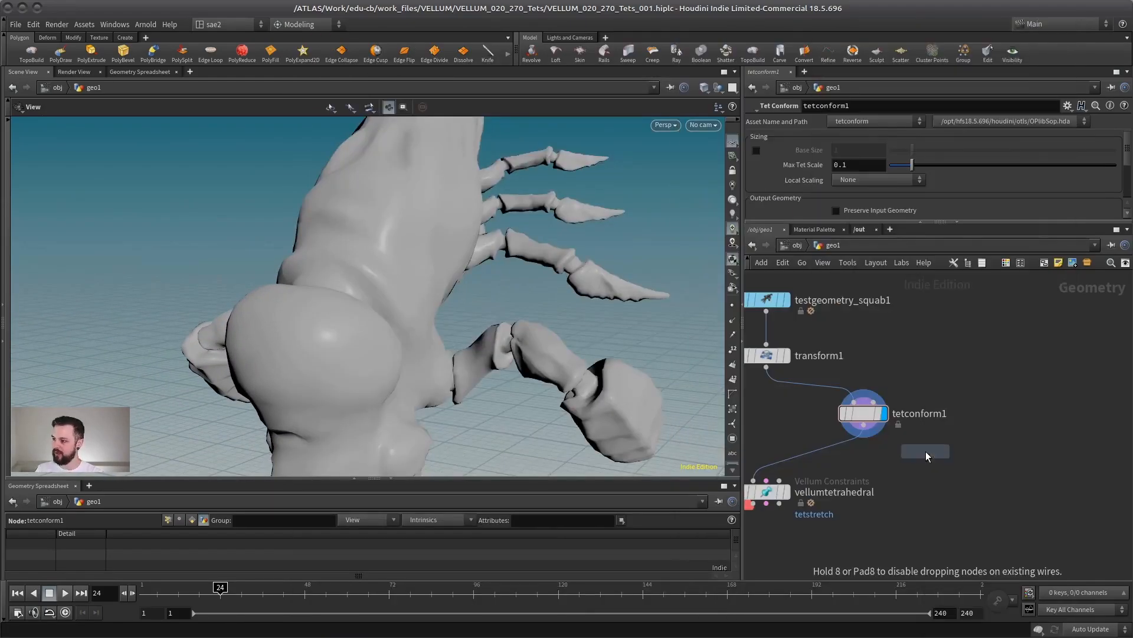
left_click(948, 467)
left_click(968, 474)
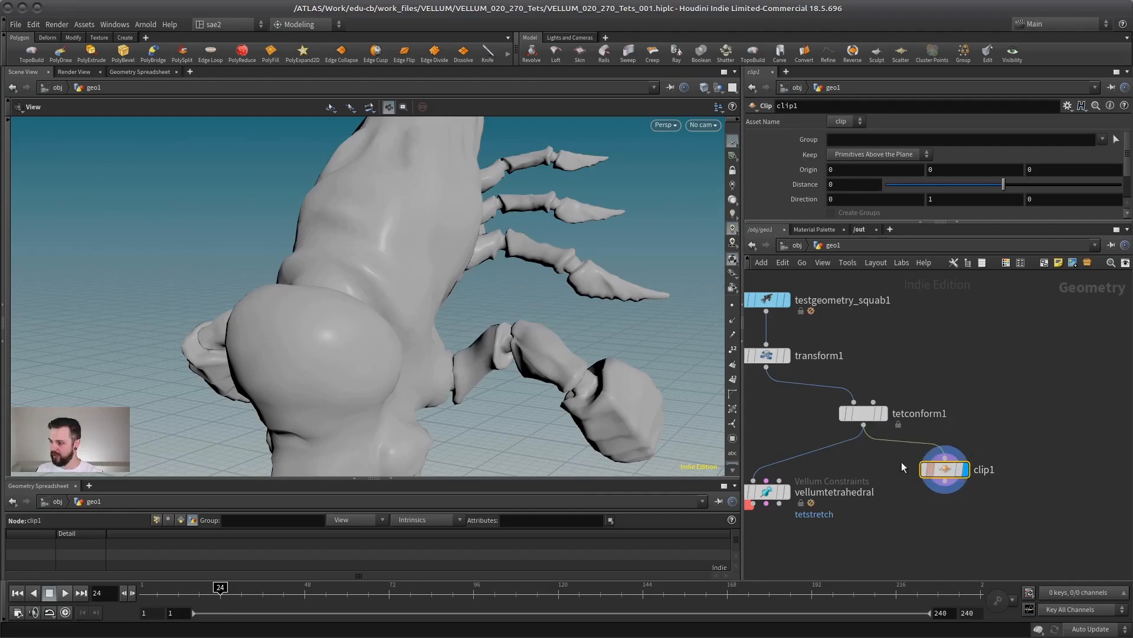
- Raise the clip plane to an origin height of about 2.35, cutting through the base of the squab's head
right_click_drag(377, 354, 357, 354)
middle_click_drag(357, 354, 334, 286)
right_click_drag(334, 286, 397, 302)
left_click_drag(396, 301, 401, 319)
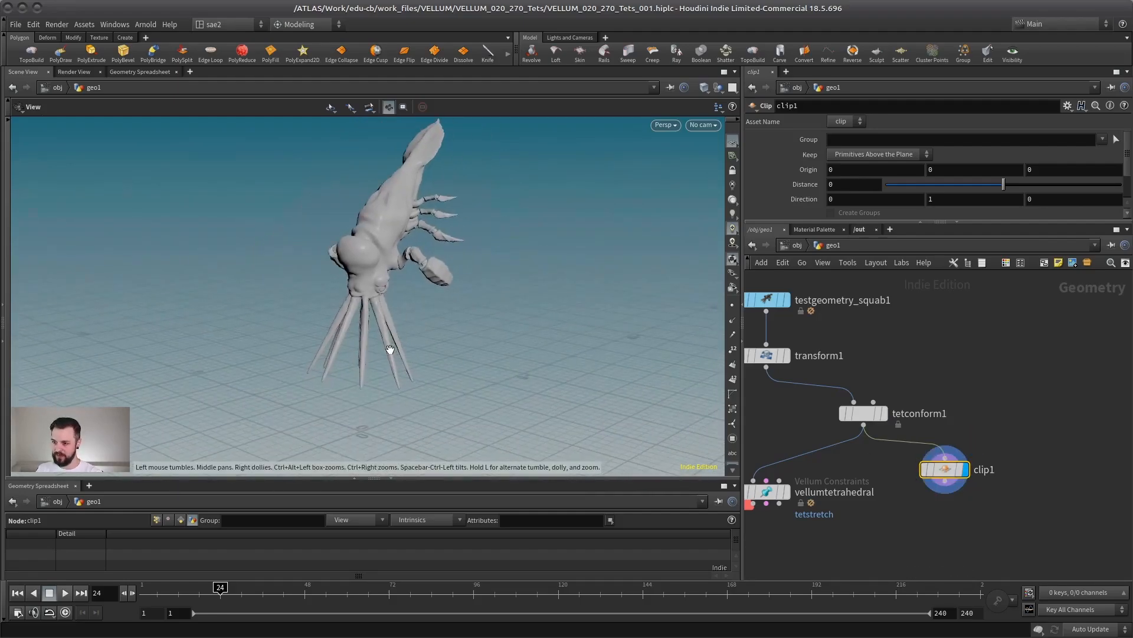
key("Return")
left_click_drag(362, 448, 375, 316)
left_click_drag(375, 317, 357, 295)
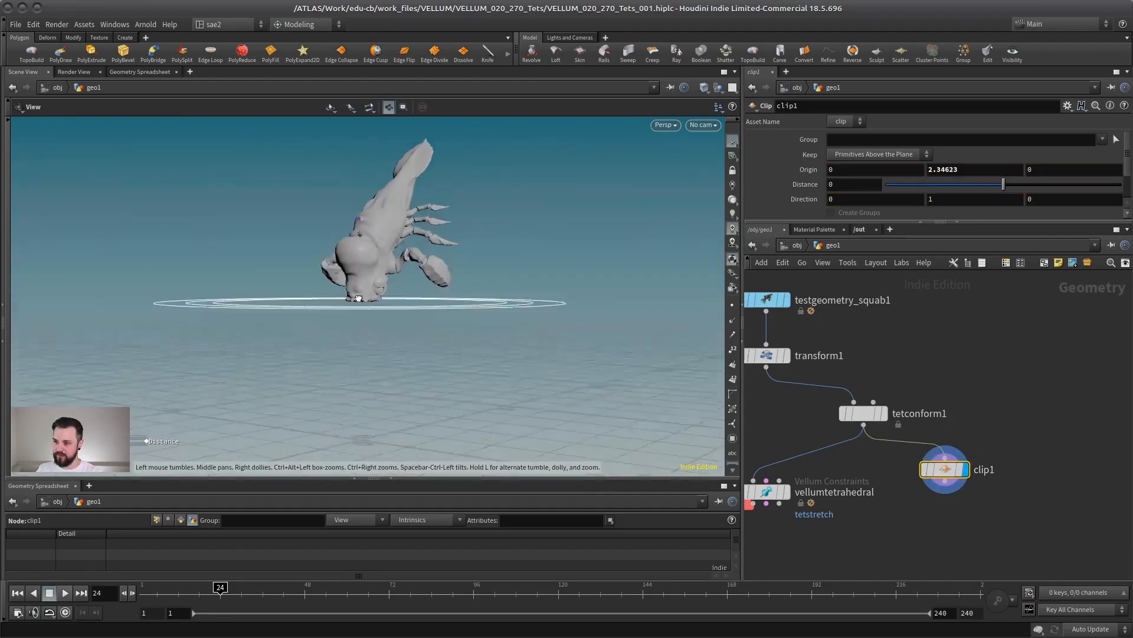
right_click_drag(357, 295, 625, 285)
left_click_drag(407, 313, 378, 301)
right_click_drag(378, 301, 431, 312)
middle_click_drag(431, 312, 373, 312)
- Overlay the wireframe on the shaded mesh and raise the clip plane's origin height to about 2.58
key("Return")
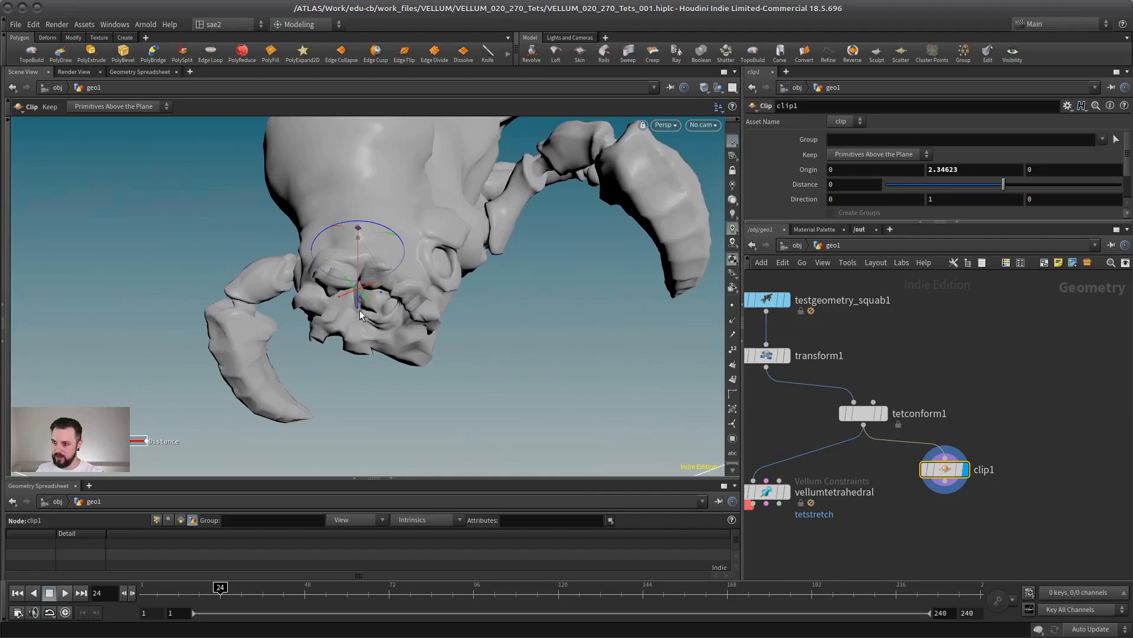
key("shift+w")
mouse_move(375, 333)
left_mouse_down()
mouse_move(366, 410)
mouse_move(358, 372)
left_mouse_up()
key("Escape")
scroll(359, 372, "up", 5)
middle_click_drag(378, 330, 407, 297)
key("Return")
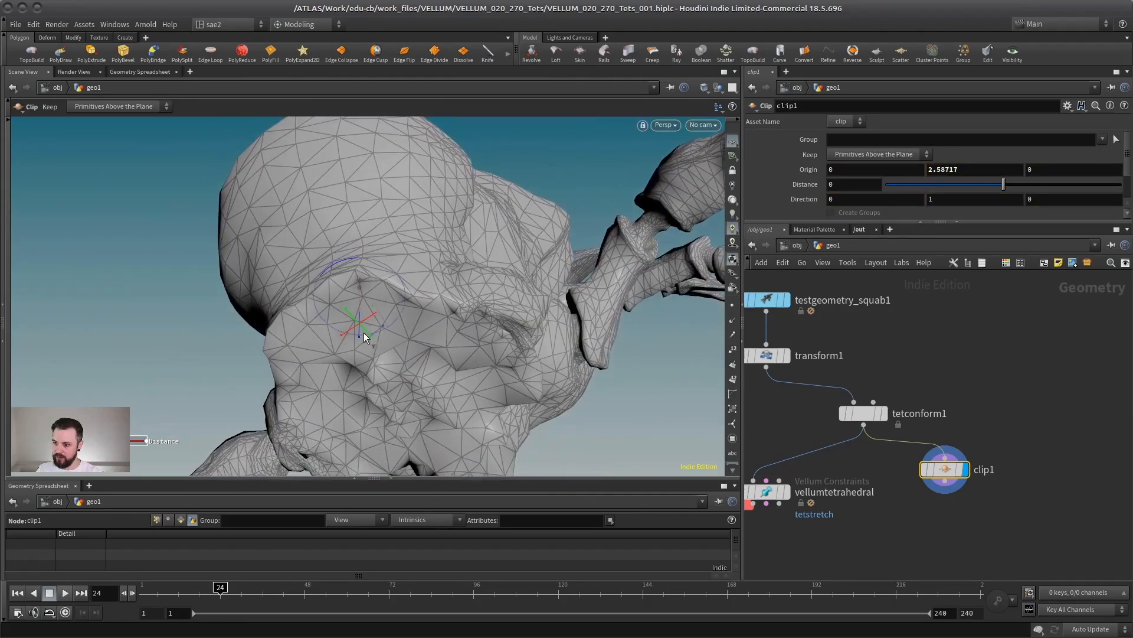
left_click_drag(362, 332, 345, 373)
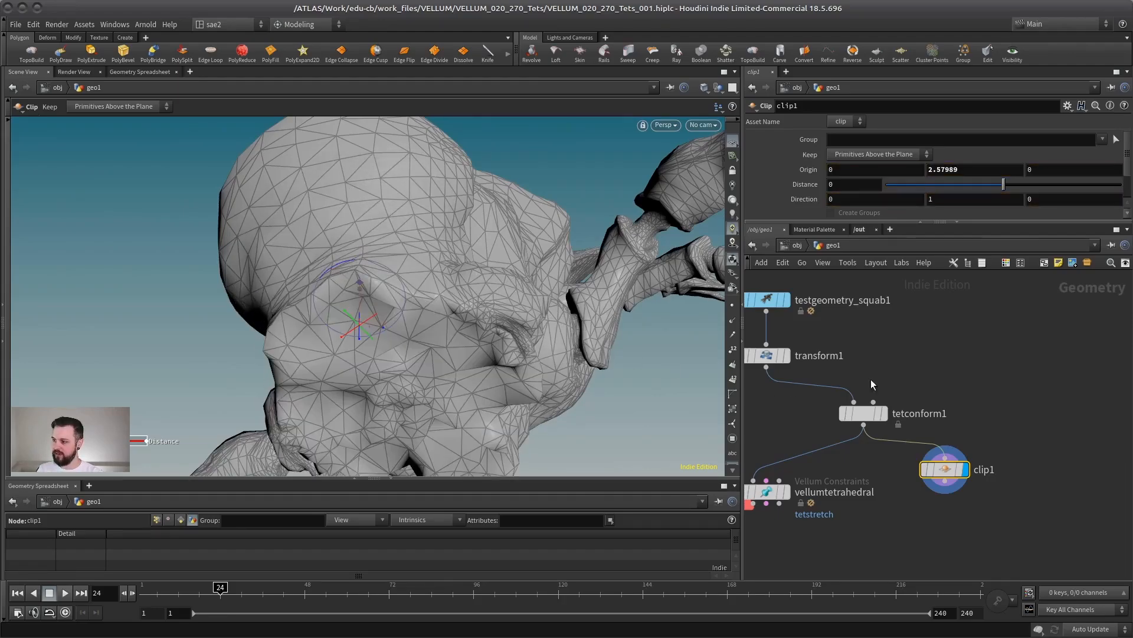
- Check tetconform1's node information and tilt the clip plane to a direction of about -0.19, 0.97, 0.15, with its origin height about 2.68
middle_click(864, 415)
middle_click_drag(868, 415, 597, 318)
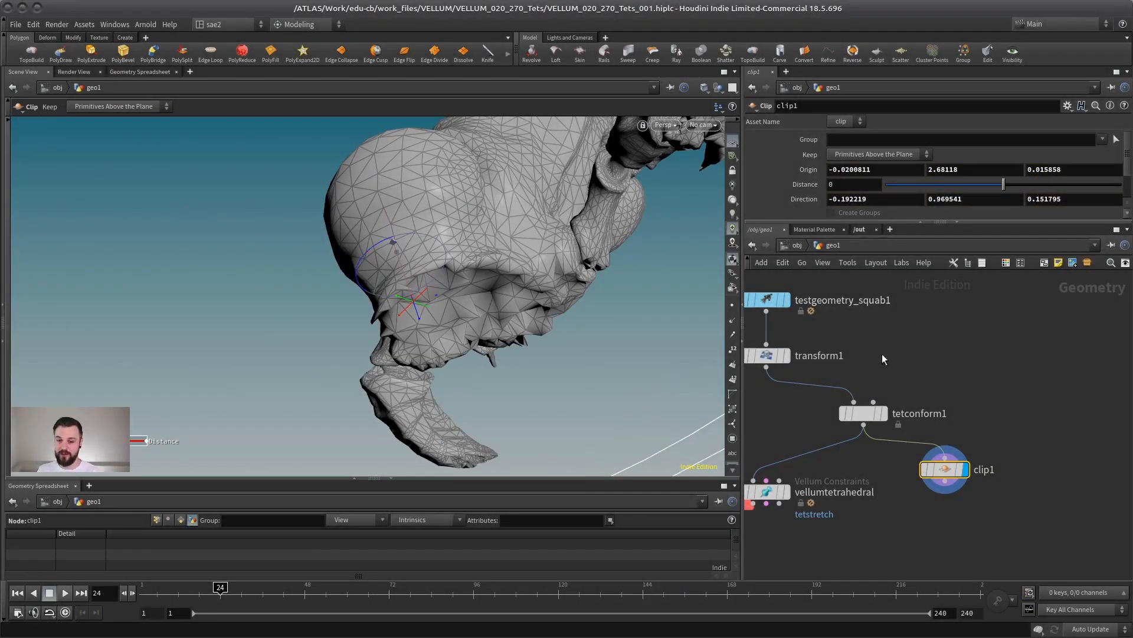
- Add a DOP Network to the geometry network beside the clip branch and go inside it
middle_click_drag(986, 363, 896, 399)
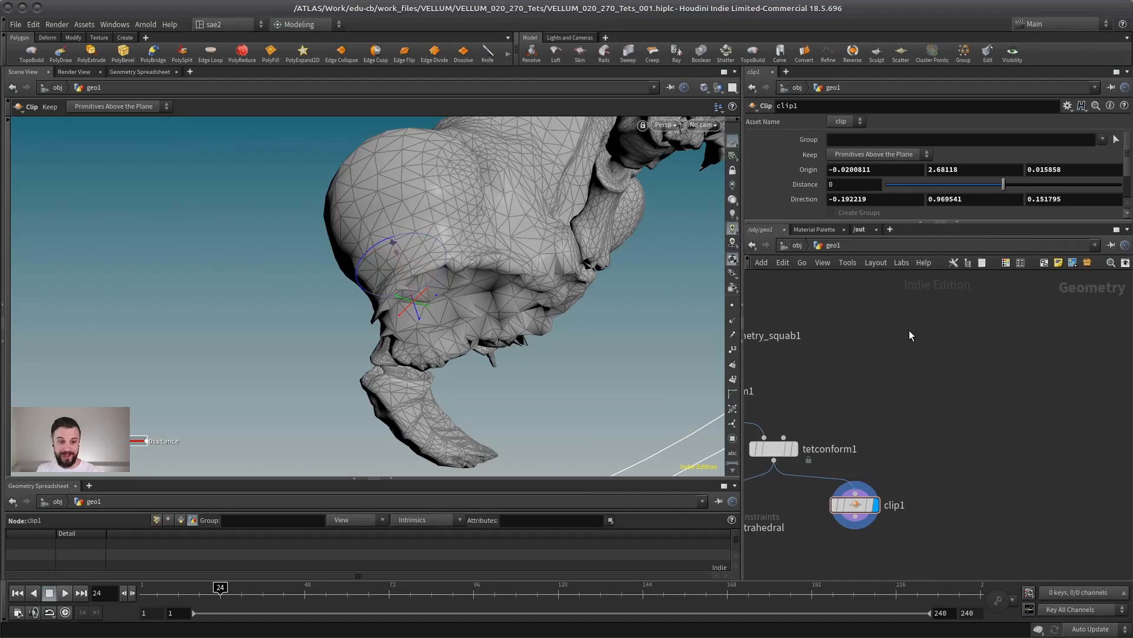
key("Tab")
type("dop")
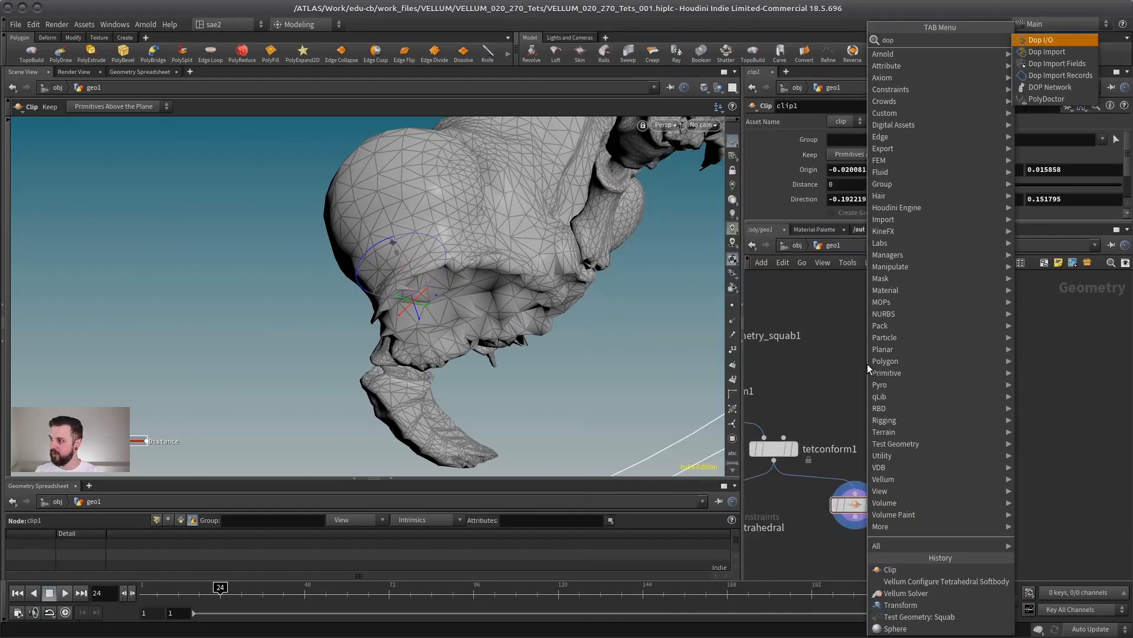
key("Down")
key("Down")
key("Down")
key("Down")
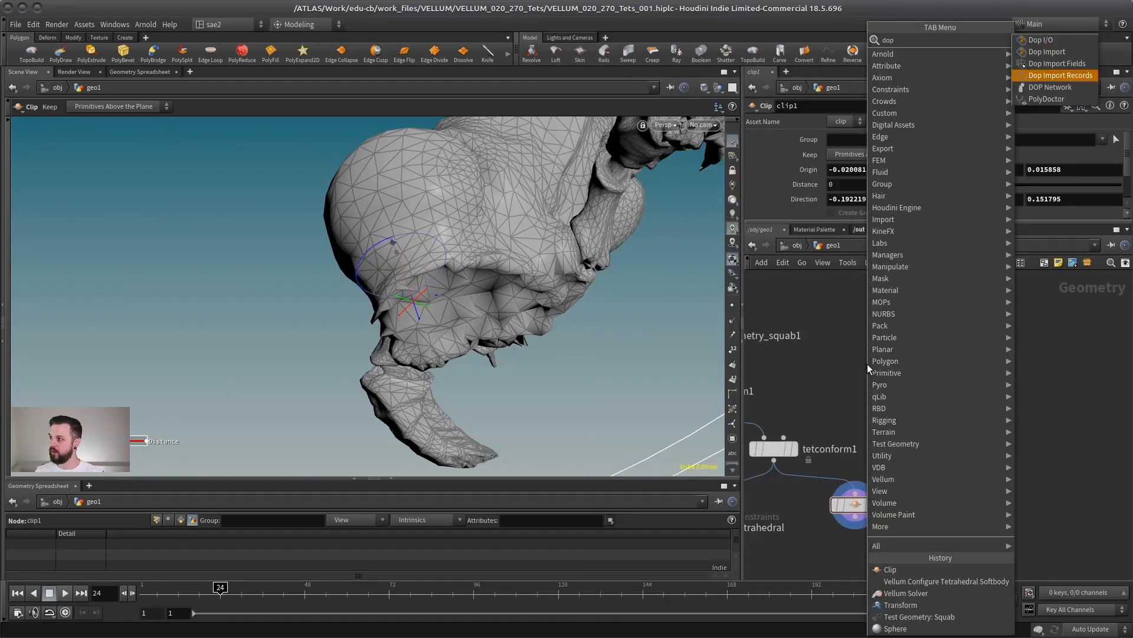
key("Return")
left_click(971, 383)
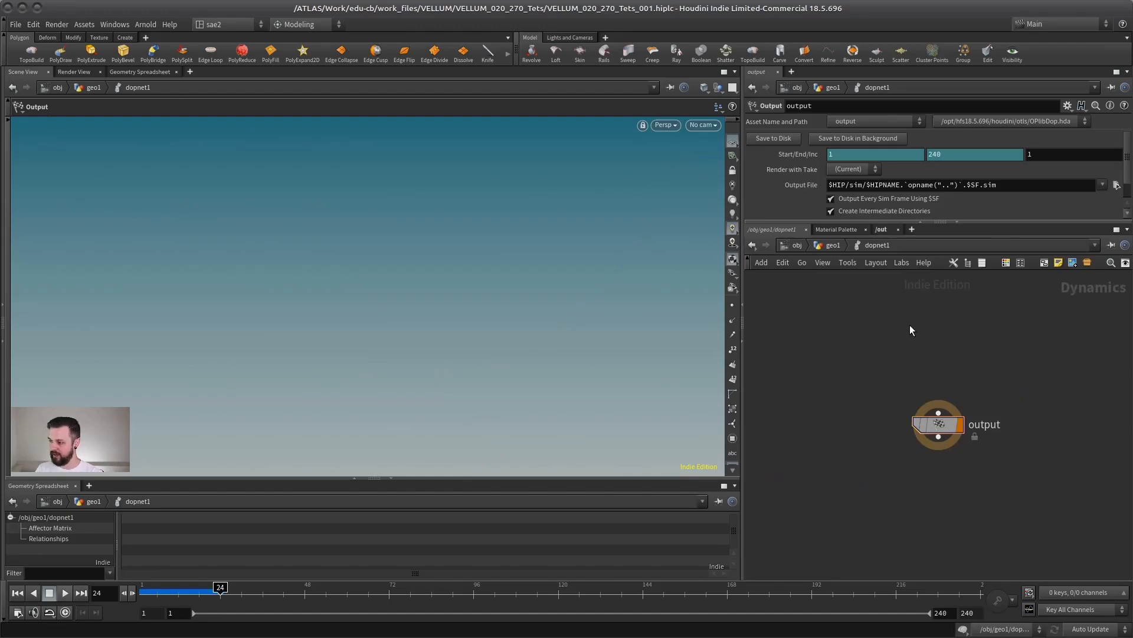
- Add an FEM Solver inside the DOP network and wire it into the output node
key("Tab")
type("fem so")
key("Return")
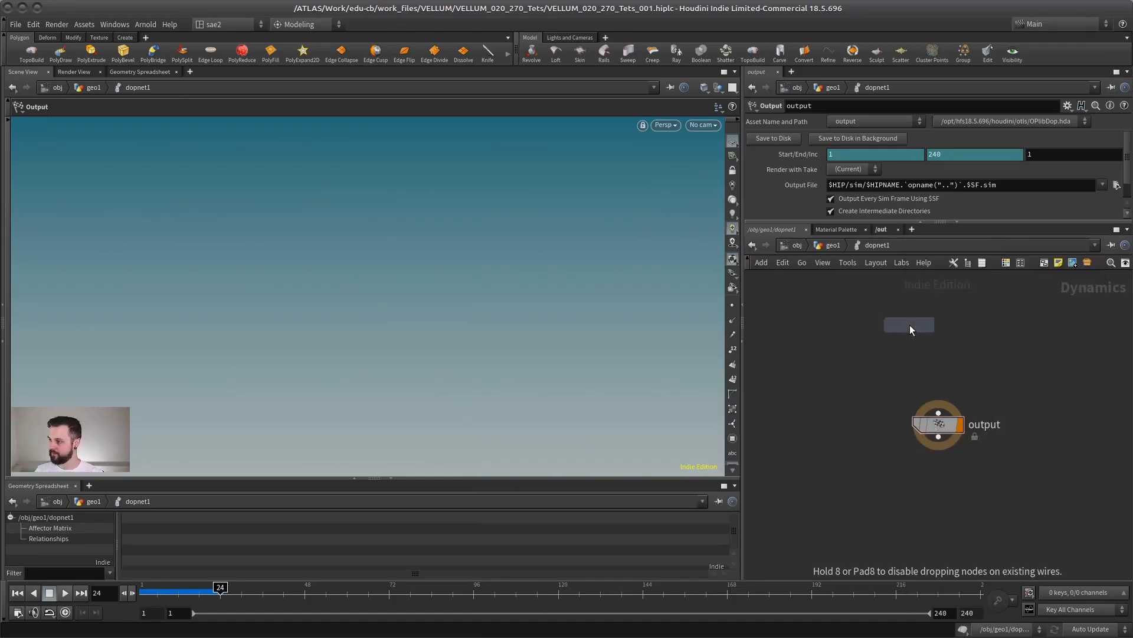
left_click(948, 326)
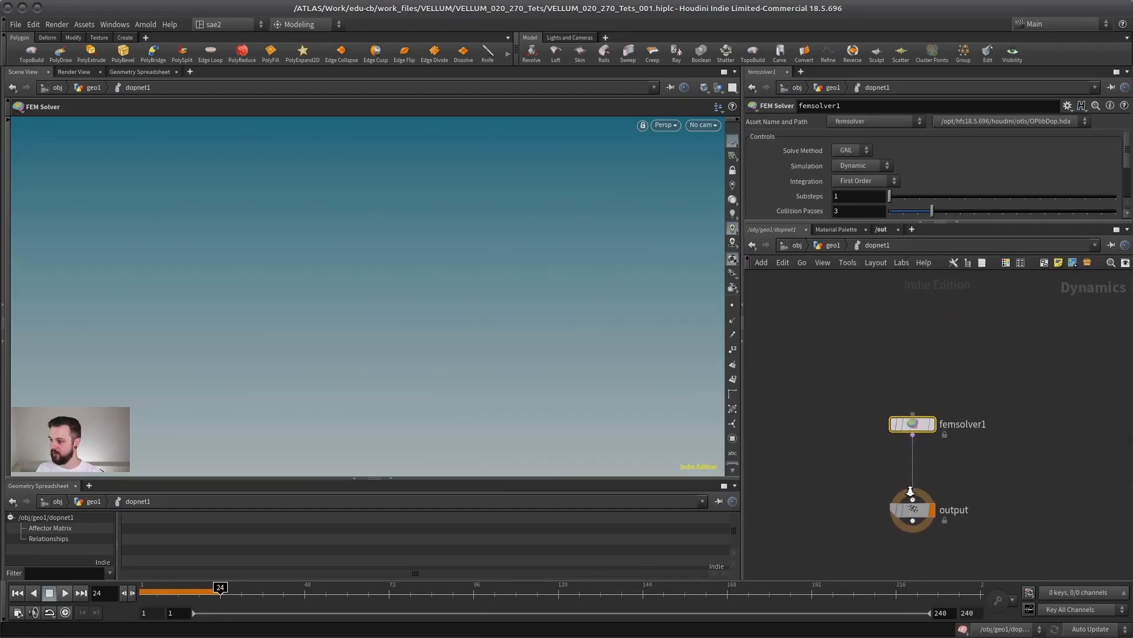
left_click(914, 430)
left_click(914, 503)
scroll(864, 396, "down", 2)
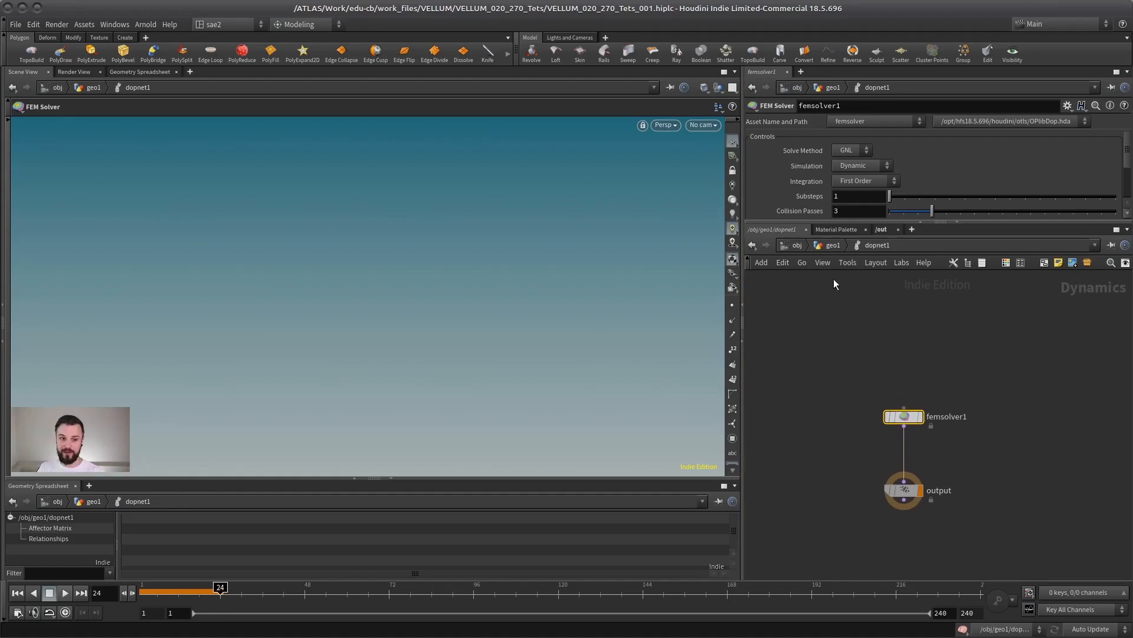
- Return to geo1 and remove the DOP network
left_click(831, 247)
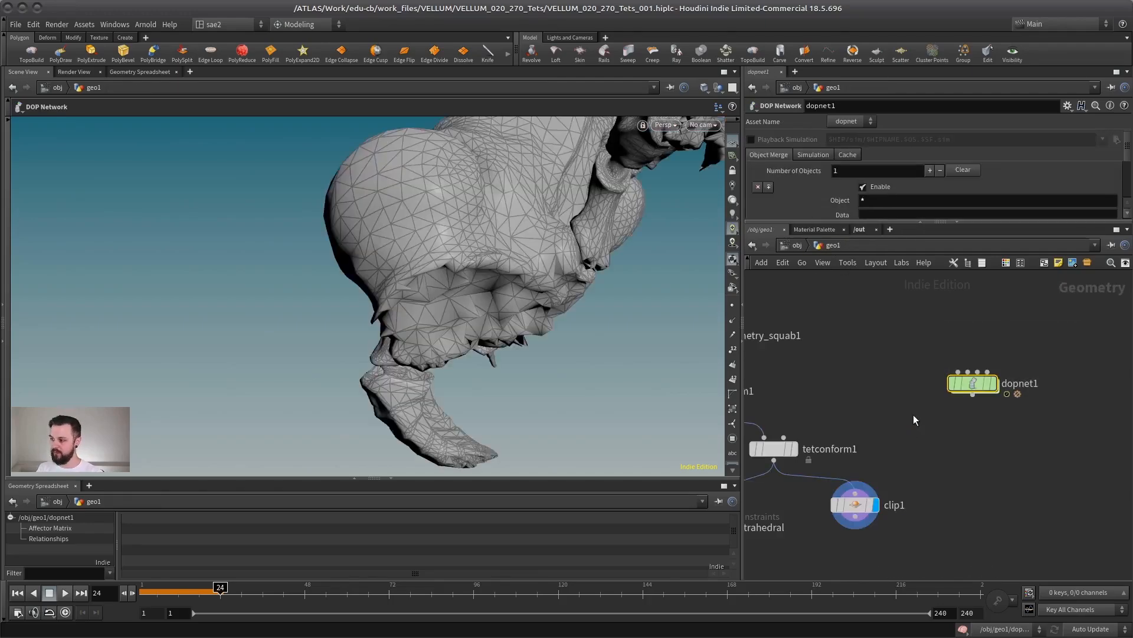
left_click(982, 414)
scroll(982, 414, "down", 2)
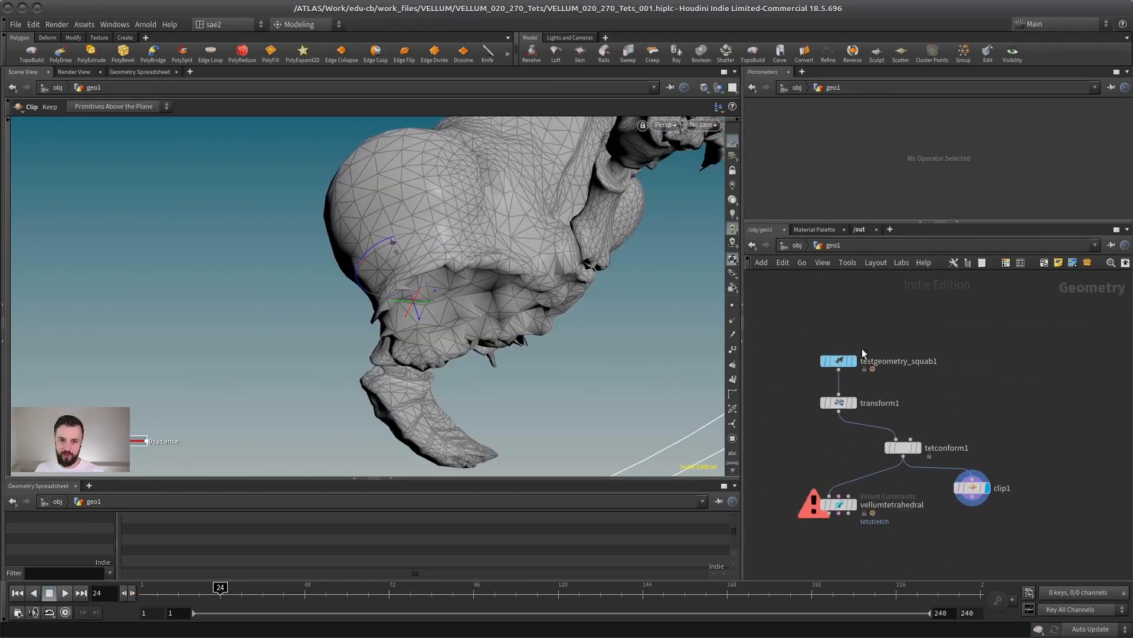
- Display tetconform1 instead of clip1 and nudge its node slightly aside in the network
middle_click_drag(906, 450, 911, 418)
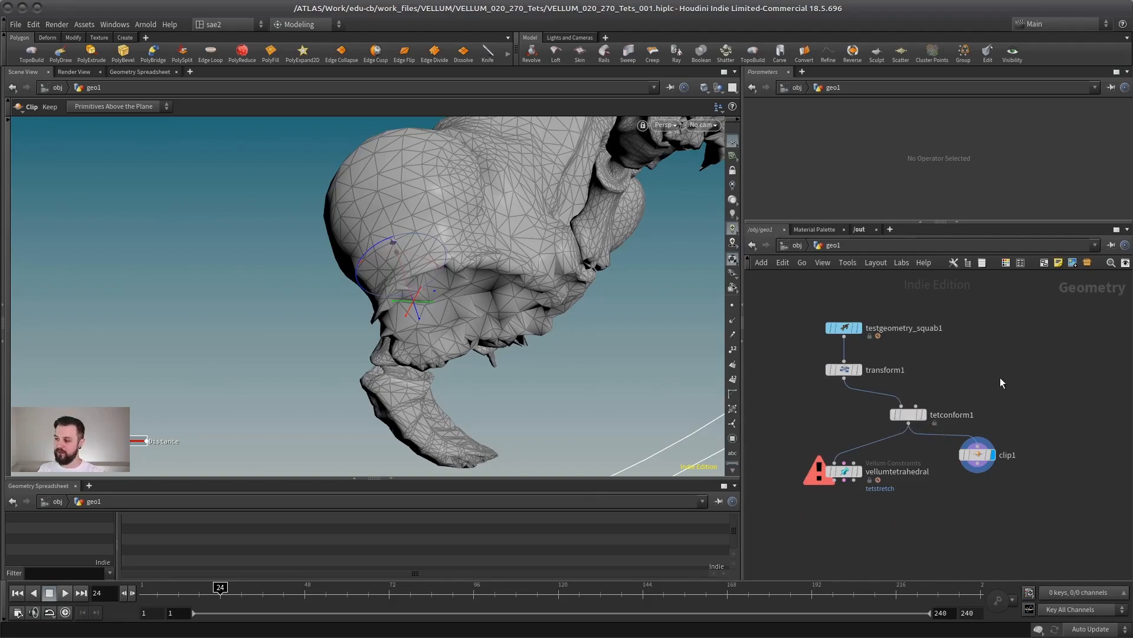
left_click(962, 453)
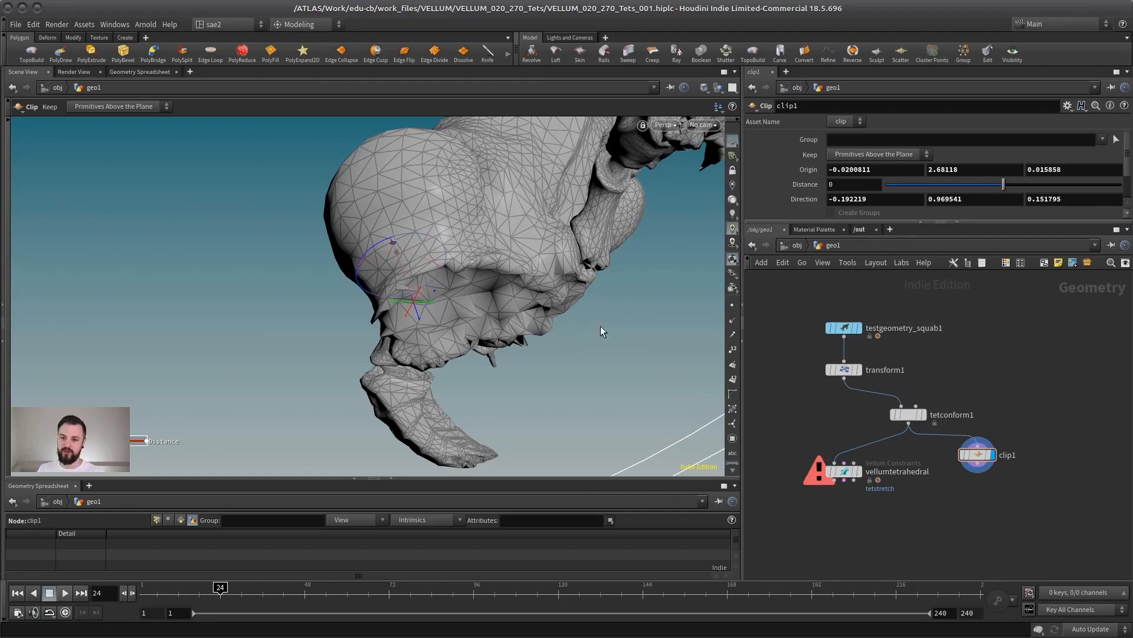
scroll(893, 470, "up", 2)
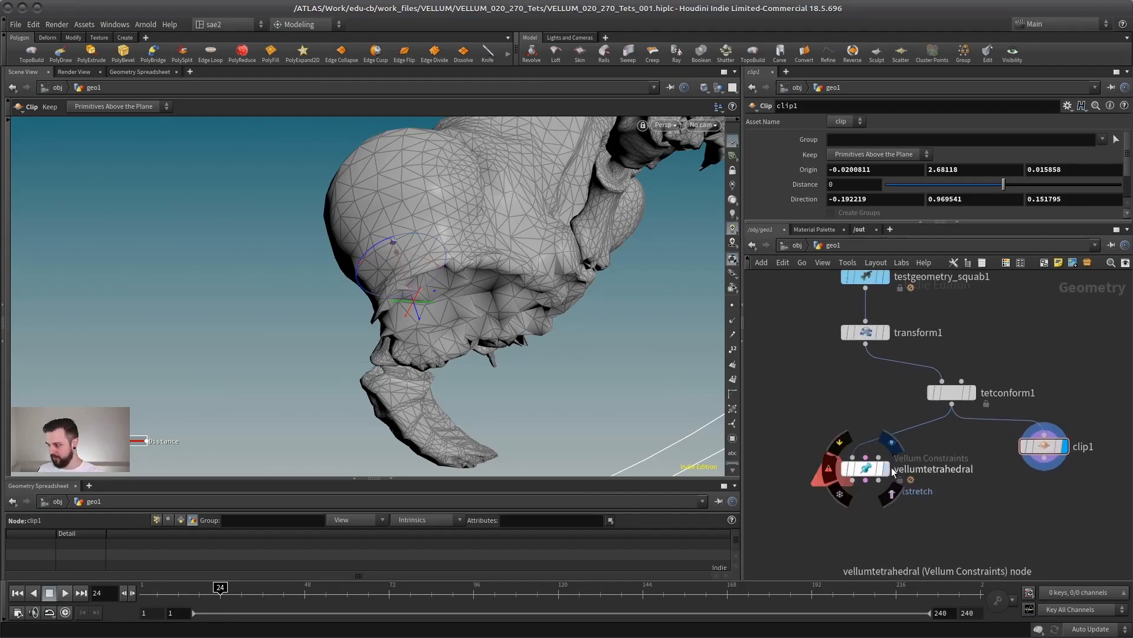
left_click(972, 393)
left_click(953, 394)
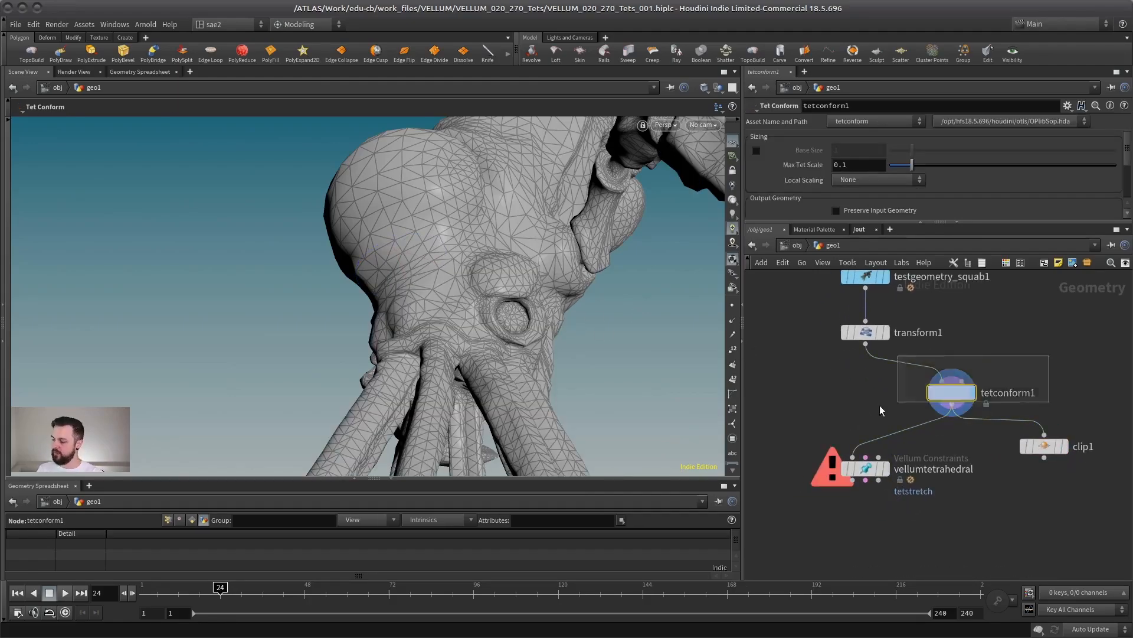
left_click_drag(954, 395, 962, 394)
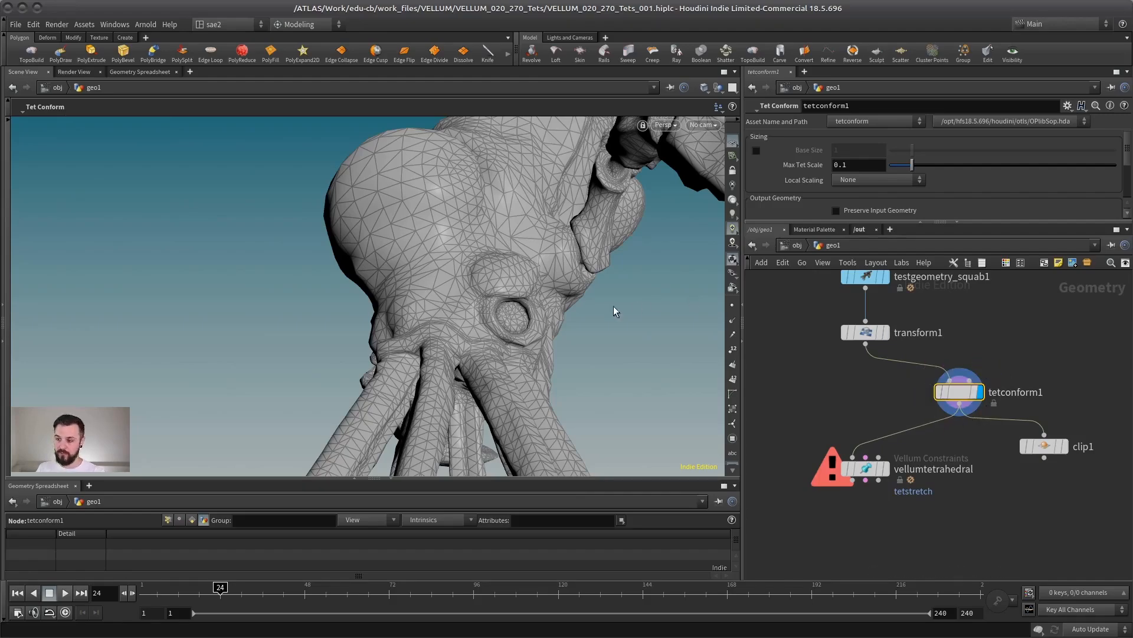
- Select and display the vellumtetrahedral constraints node and view the whole constrained squab
middle_click_drag(986, 341, 887, 341)
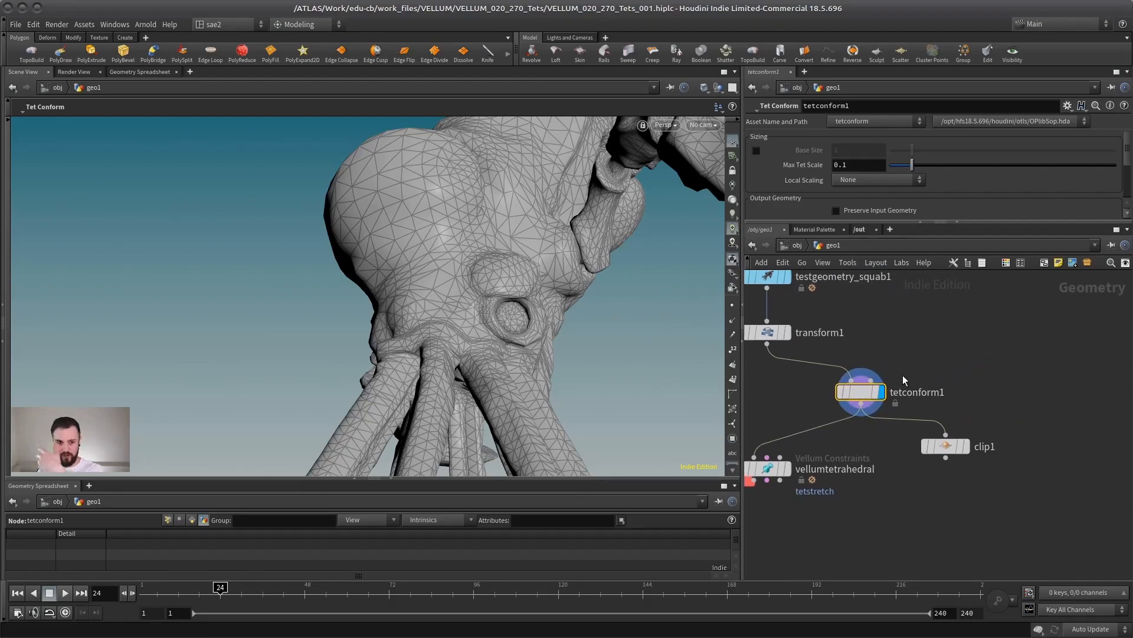
middle_click_drag(772, 399, 851, 382)
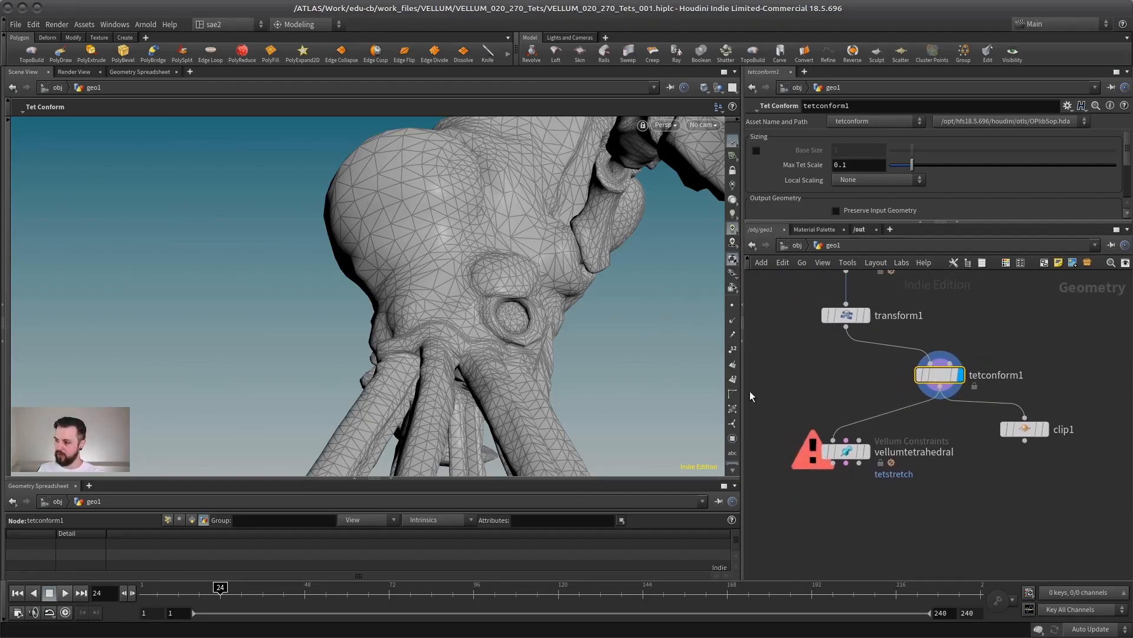
left_click(865, 451)
left_click(850, 448)
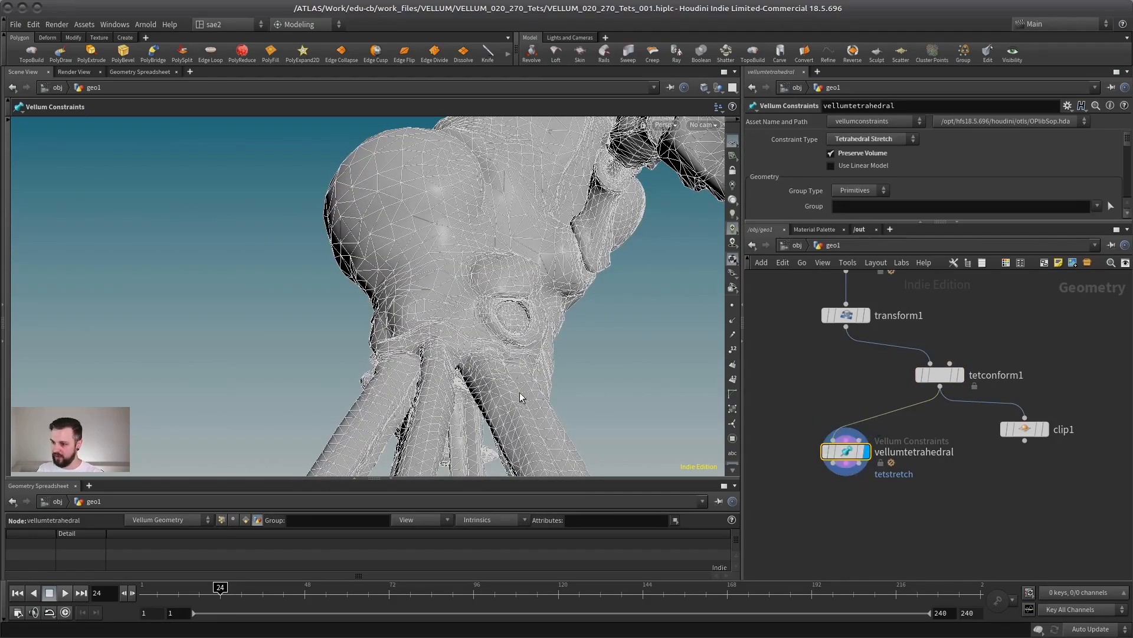
left_click_drag(440, 325, 449, 354, "alt")
- Add a Vellum Solver below vellumtetrahedral, wire all three of its inputs to the constraint node, and display it
middle_click_drag(845, 397, 848, 353)
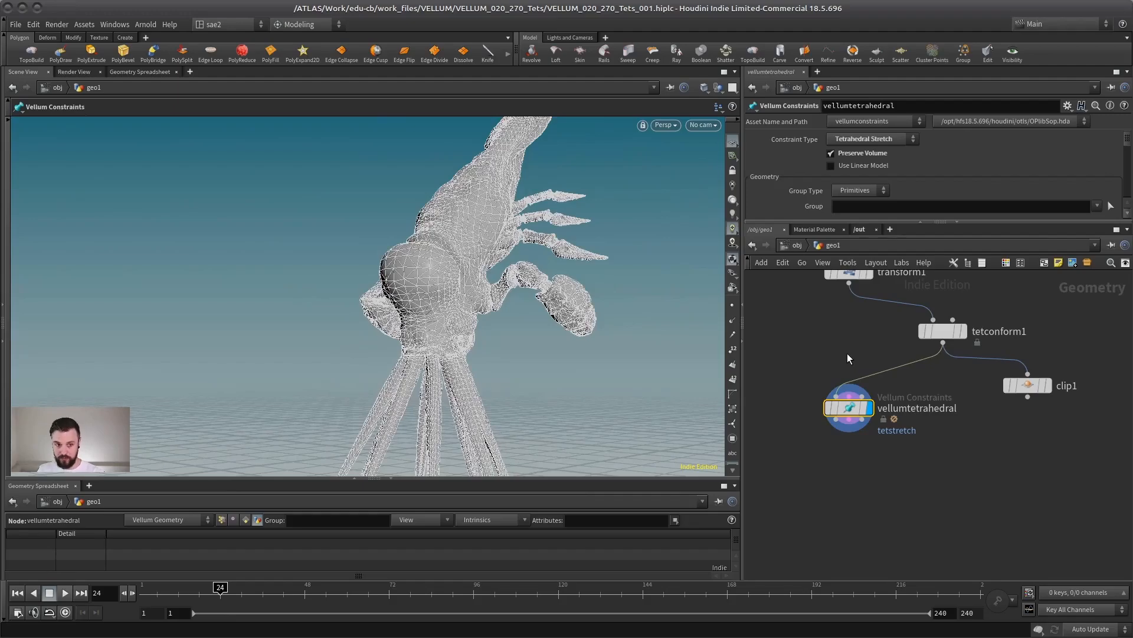
key("Tab")
type("vol")
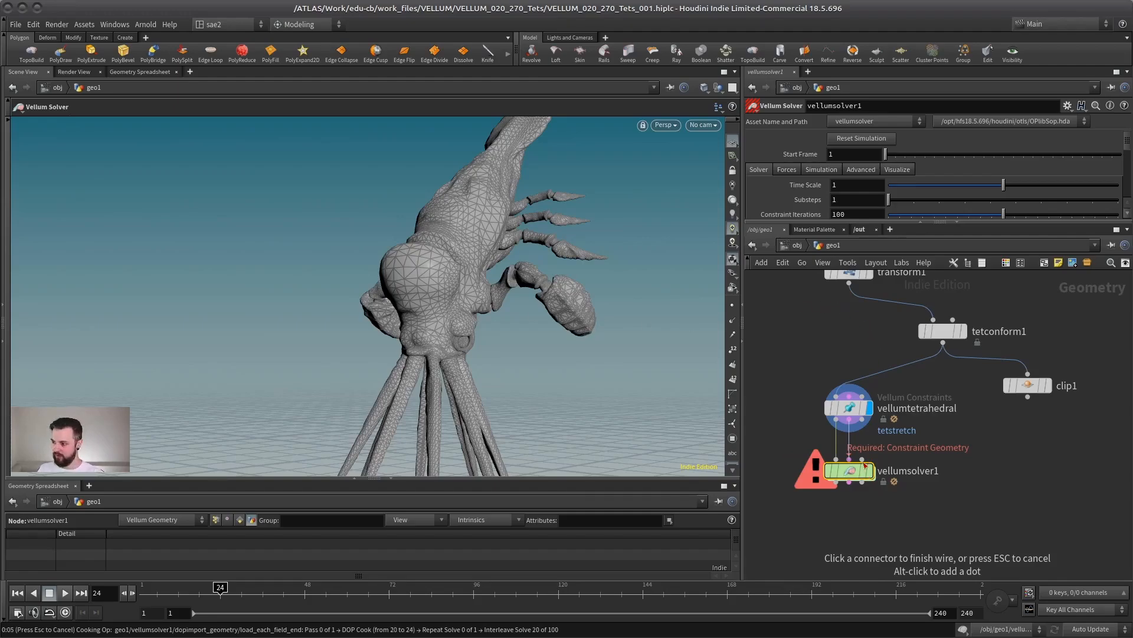
left_click(863, 459)
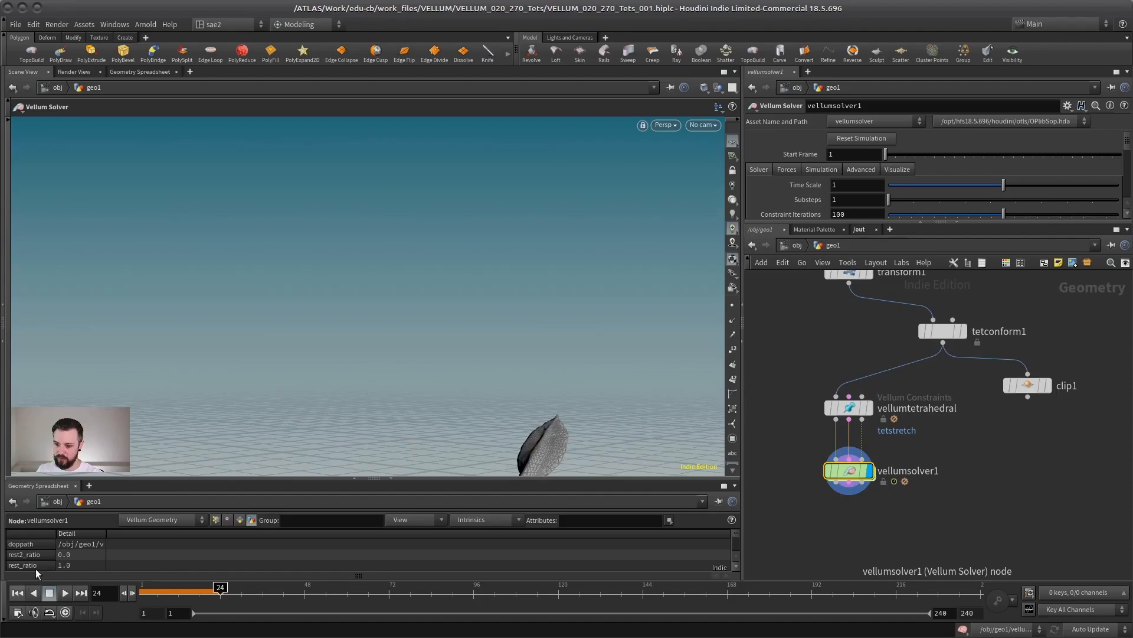
- Return to frame 1 and enable the Vellum Solver's ground position at 0, 0, 0
left_click(18, 593)
left_click_drag(526, 285, 303, 261, "alt")
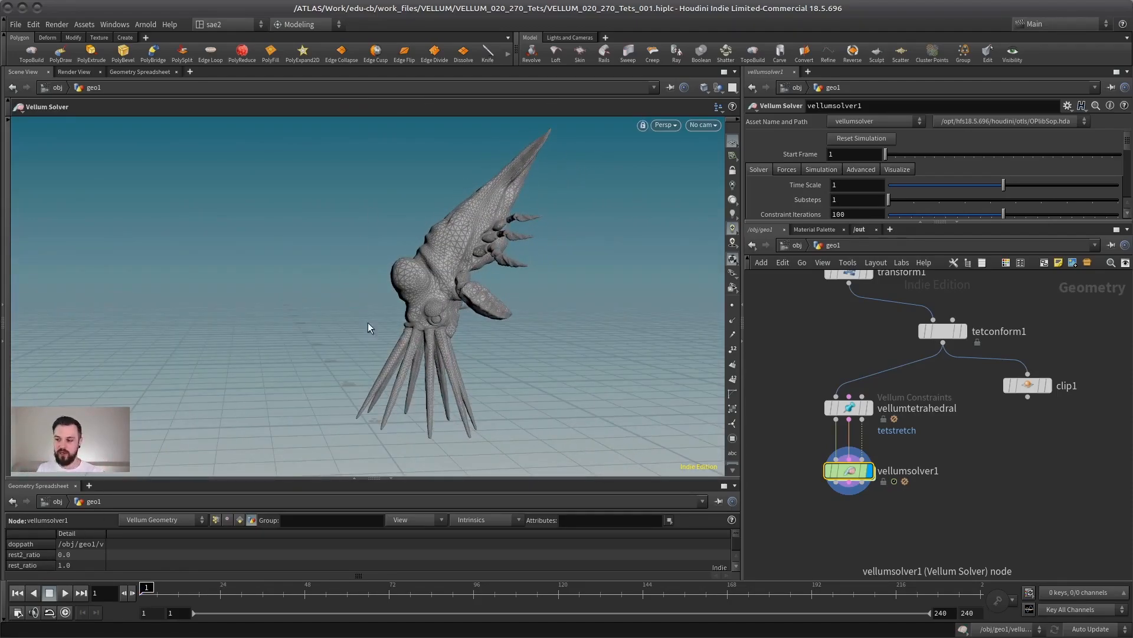
left_click_drag(369, 324, 450, 334, "alt")
middle_click_drag(472, 434, 462, 334, "alt")
left_click_drag(462, 333, 508, 322, "alt")
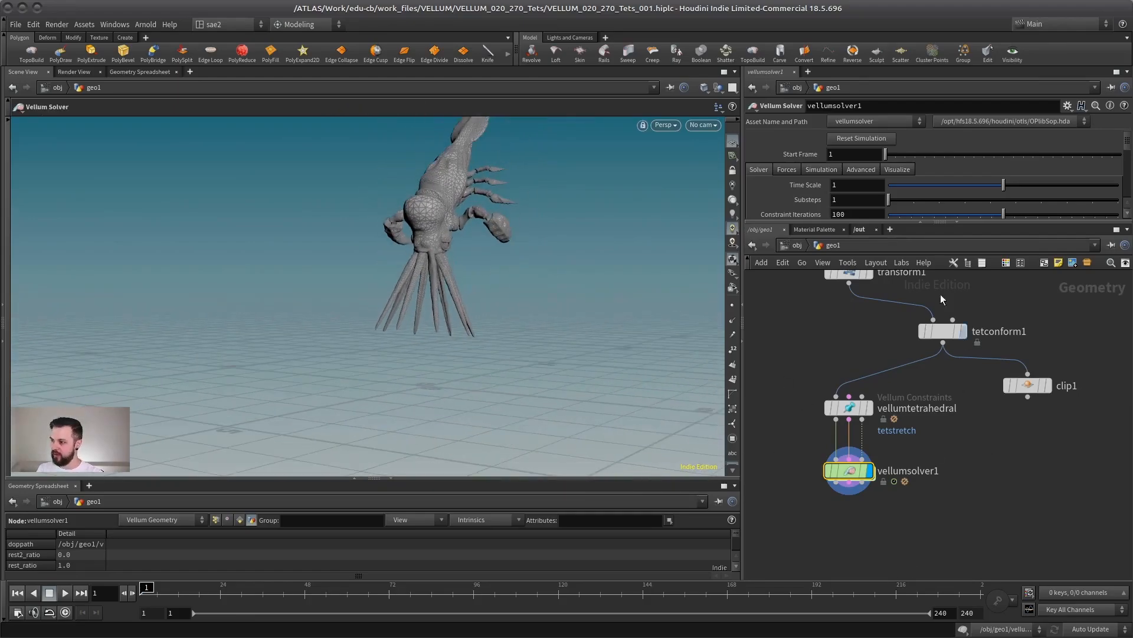
left_click_drag(911, 223, 879, 368)
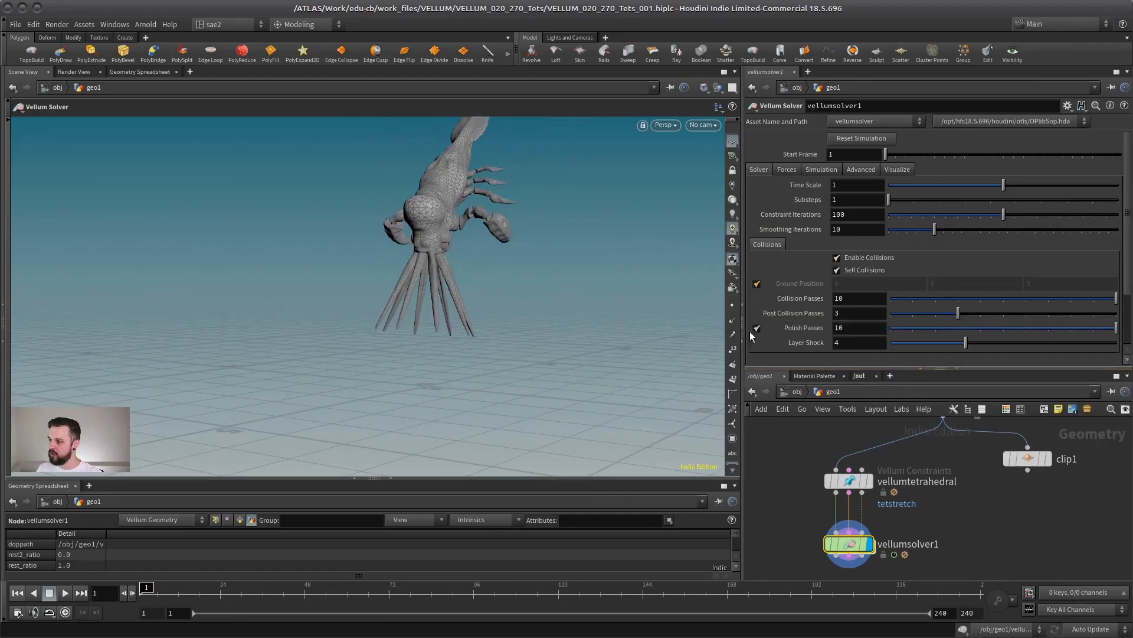
key("Escape")
- Simulate the squab falling onto the ground plane up to about frame 115, checking the tentacles and body along the way
left_click_drag(411, 358, 498, 374, "alt")
key("Up")
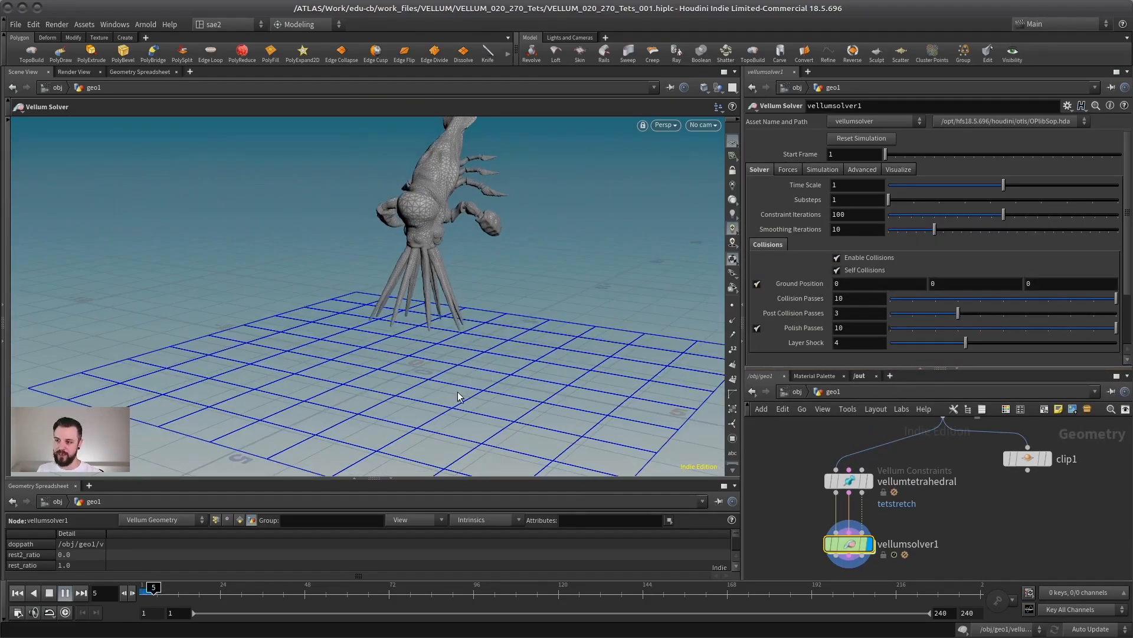
left_click(49, 593)
key("Escape")
right_click_drag(425, 389, 460, 385)
middle_click_drag(460, 385, 371, 398, "alt")
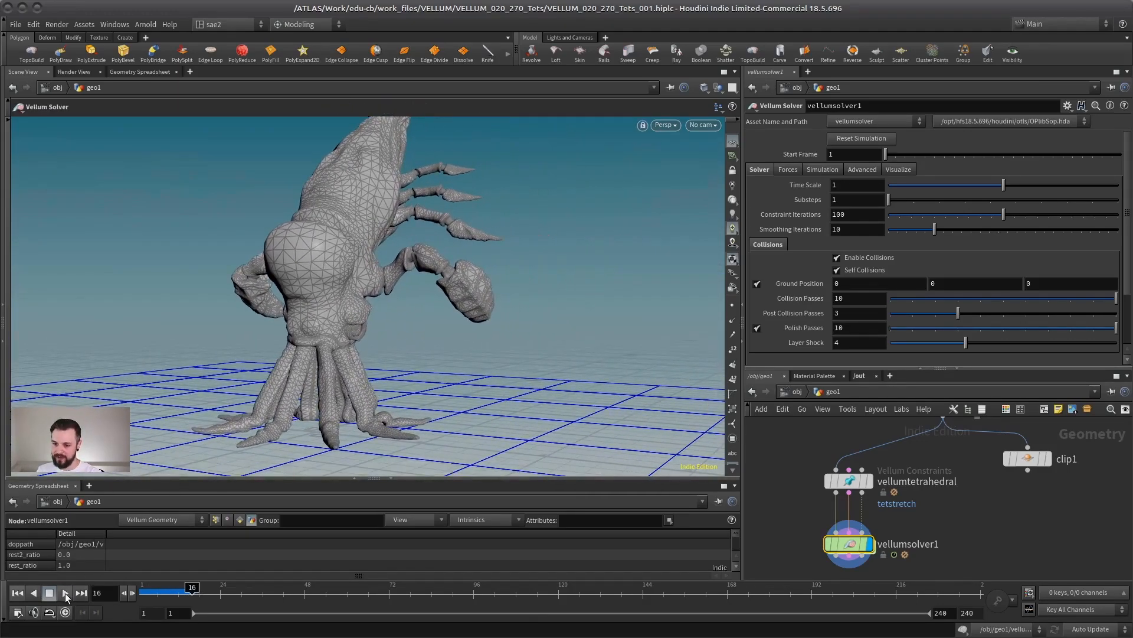
left_click(66, 594)
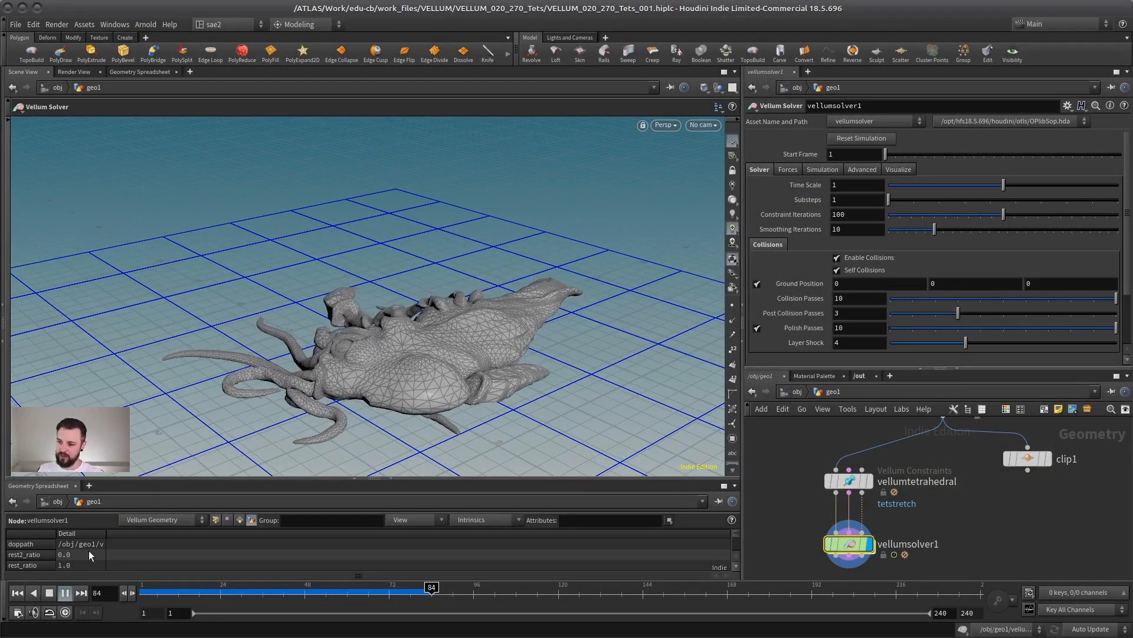
left_click(65, 593)
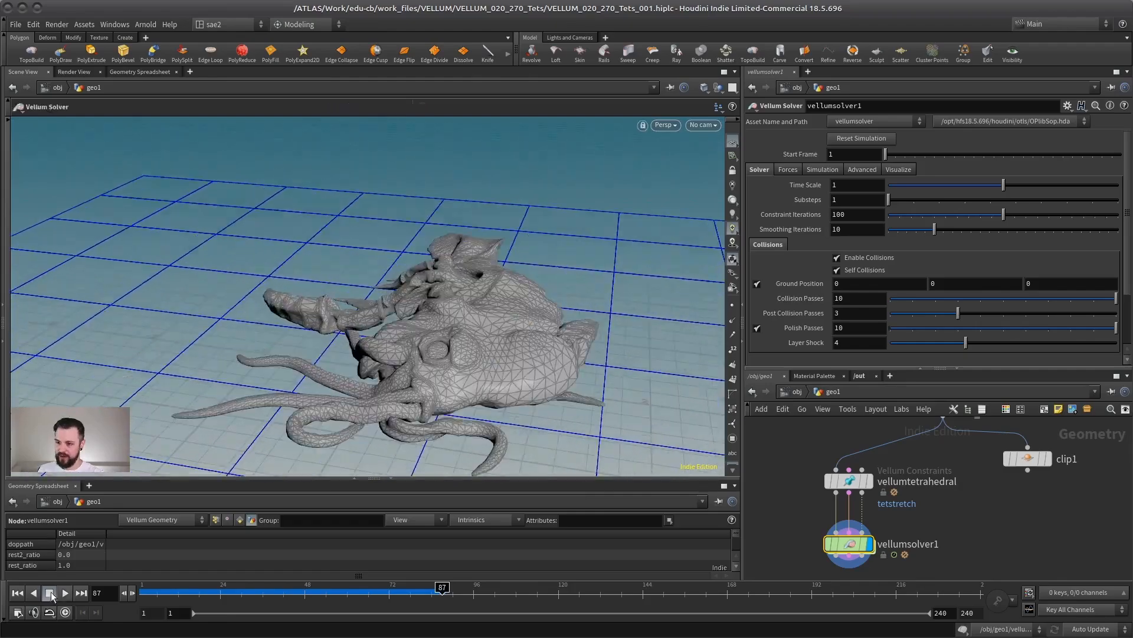
key("ctrl+Up")
key("Up")
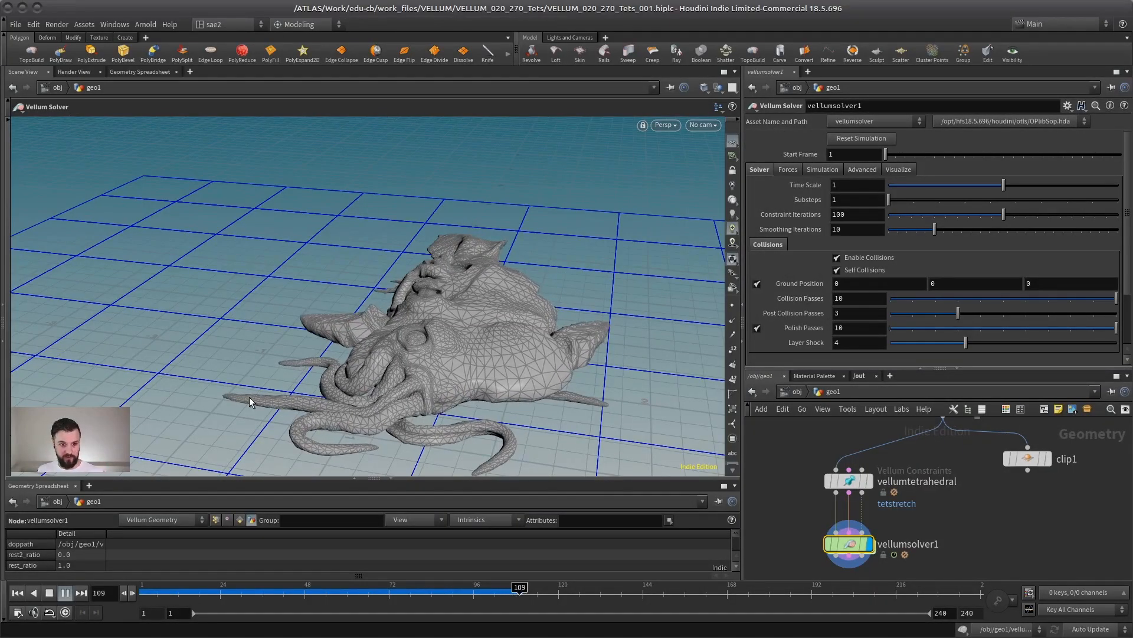
left_click(50, 594)
- Set the stretch stiffness multiplier of vellumtetrahedral to 10
left_click(839, 510)
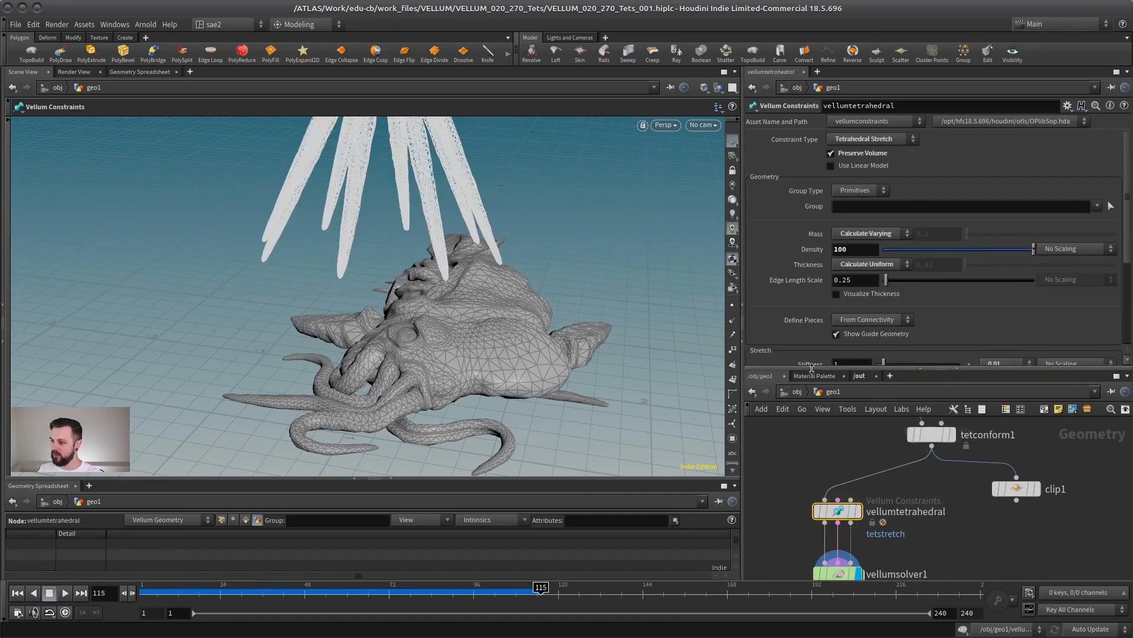
left_click_drag(829, 369, 823, 491)
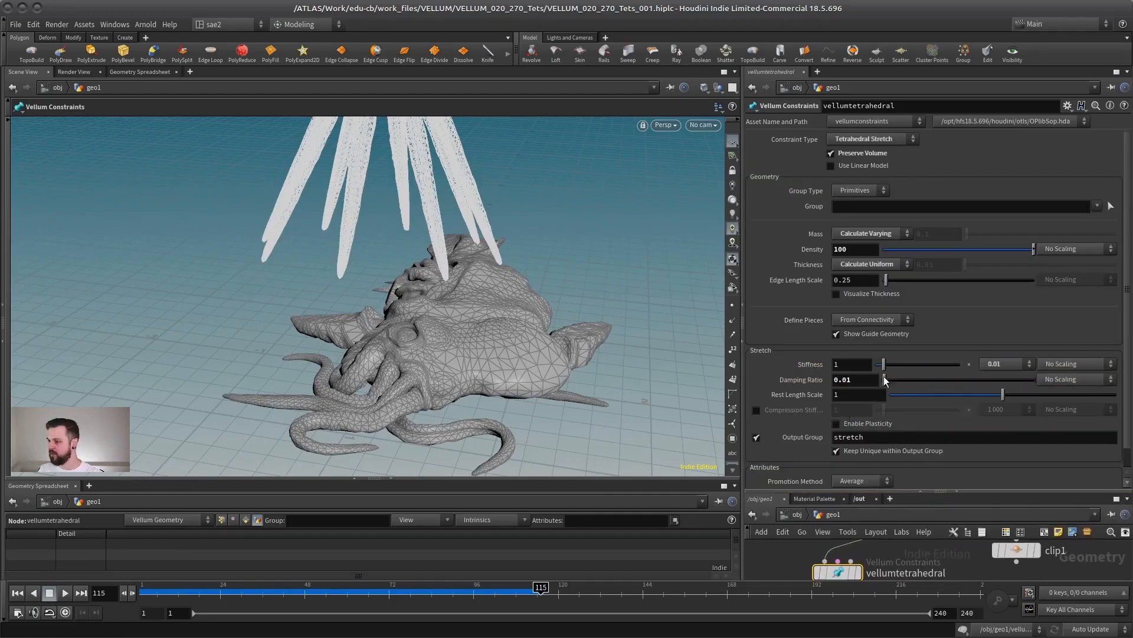
scroll(915, 304, "down", 1)
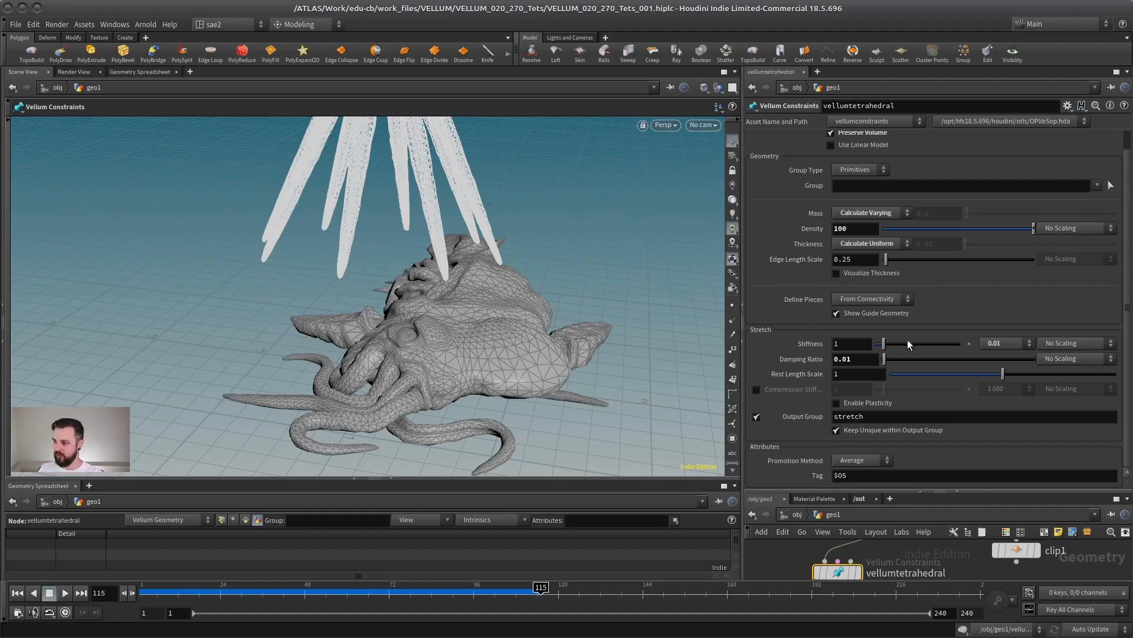
left_click(1008, 344)
left_click(993, 462)
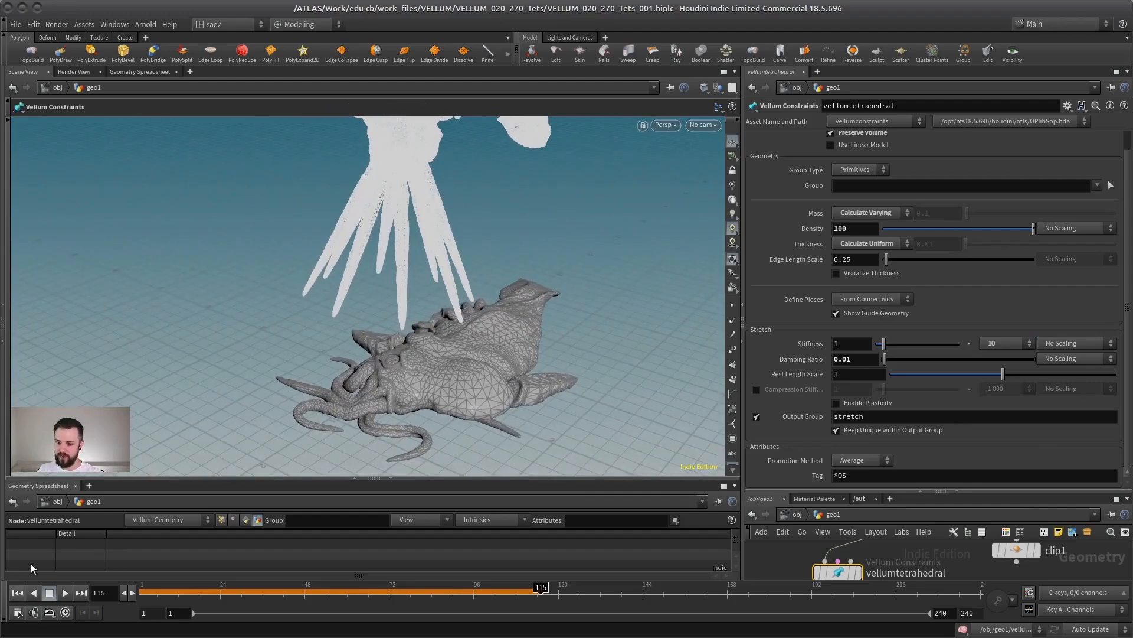
- Rewind to frame 1, select vellumsolver1, and run the stiffer simulation to about frame 216
left_click(17, 592)
left_click_drag(397, 377, 447, 340, "alt")
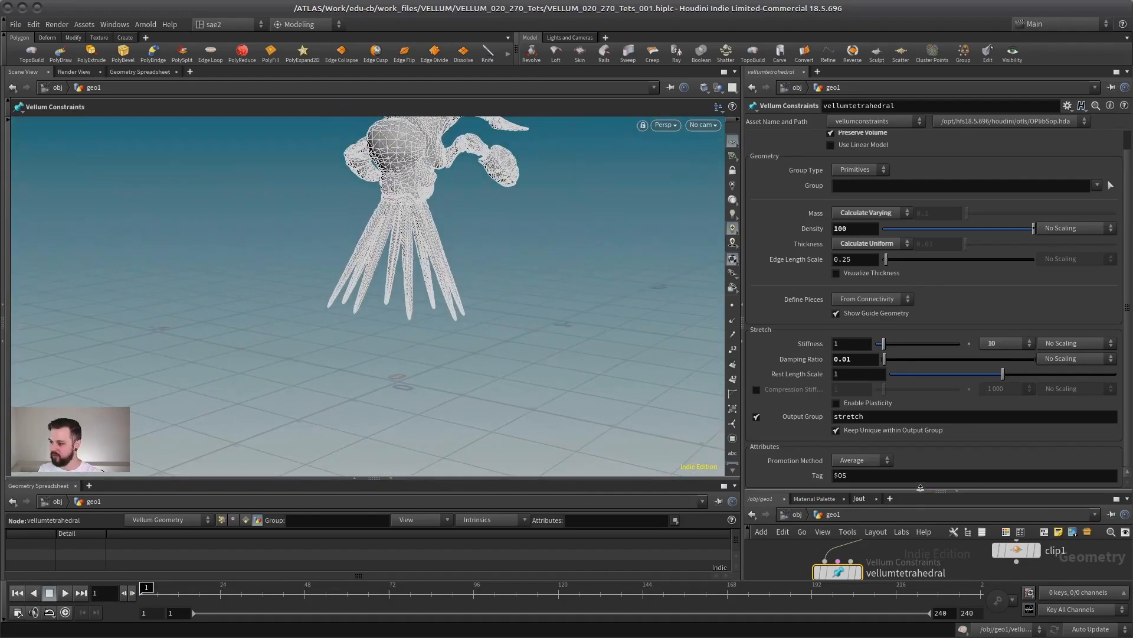
left_click_drag(921, 488, 921, 324)
left_click(837, 552)
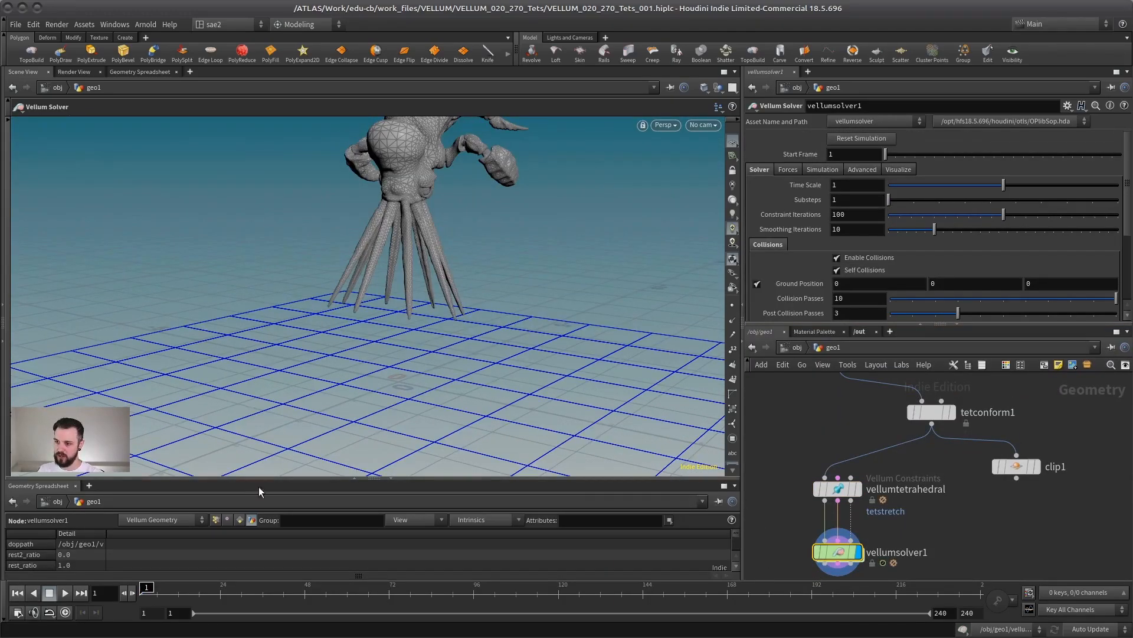
left_click(60, 592)
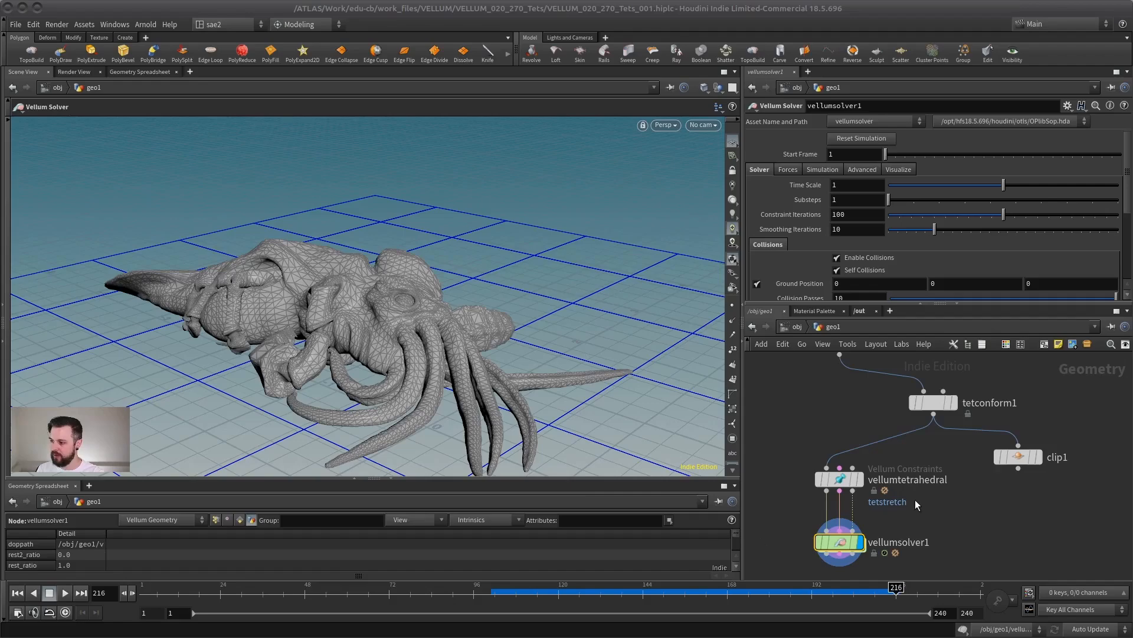
- Set the Vellum Solver's simulation cache memory to 25000 MB
middle_click_drag(892, 537, 927, 504)
left_click_drag(870, 516, 870, 523)
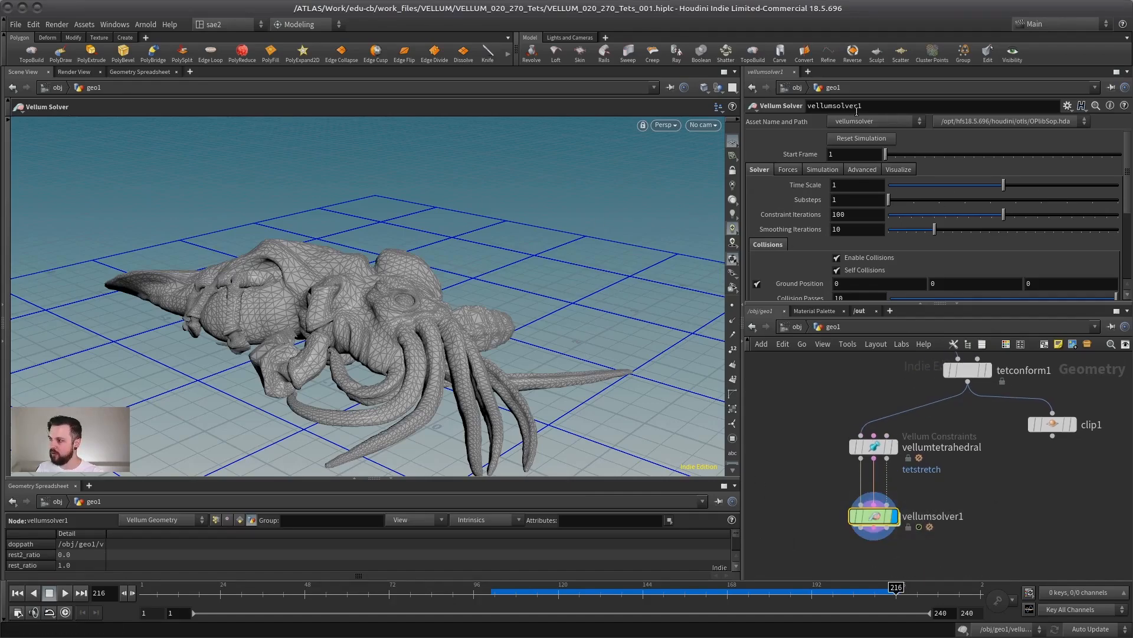
left_click(861, 170)
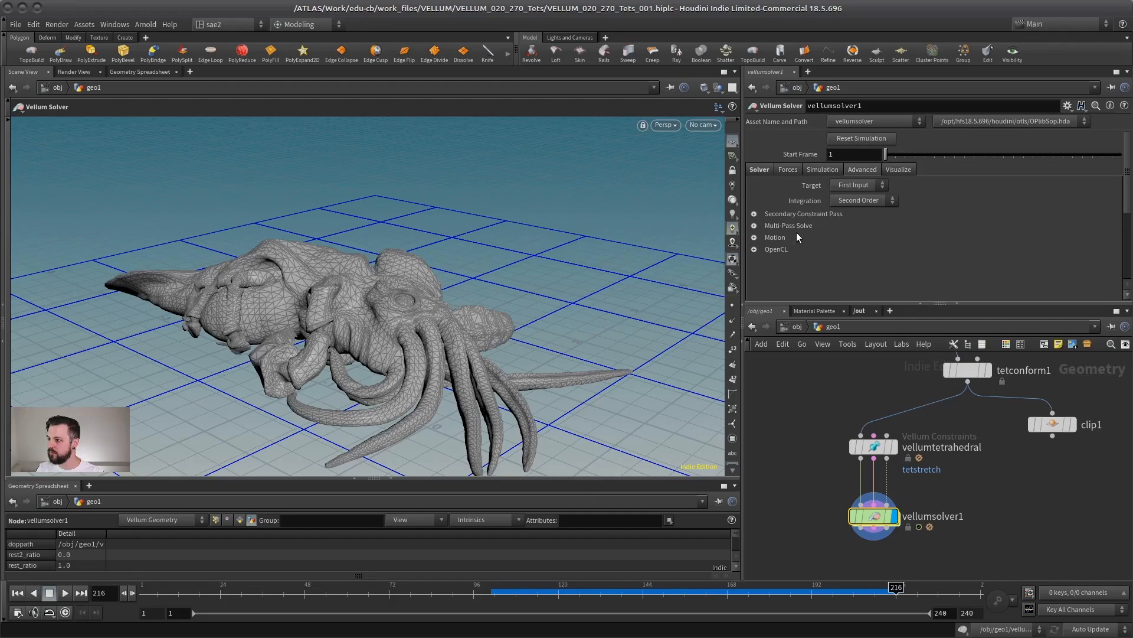
left_click(826, 169)
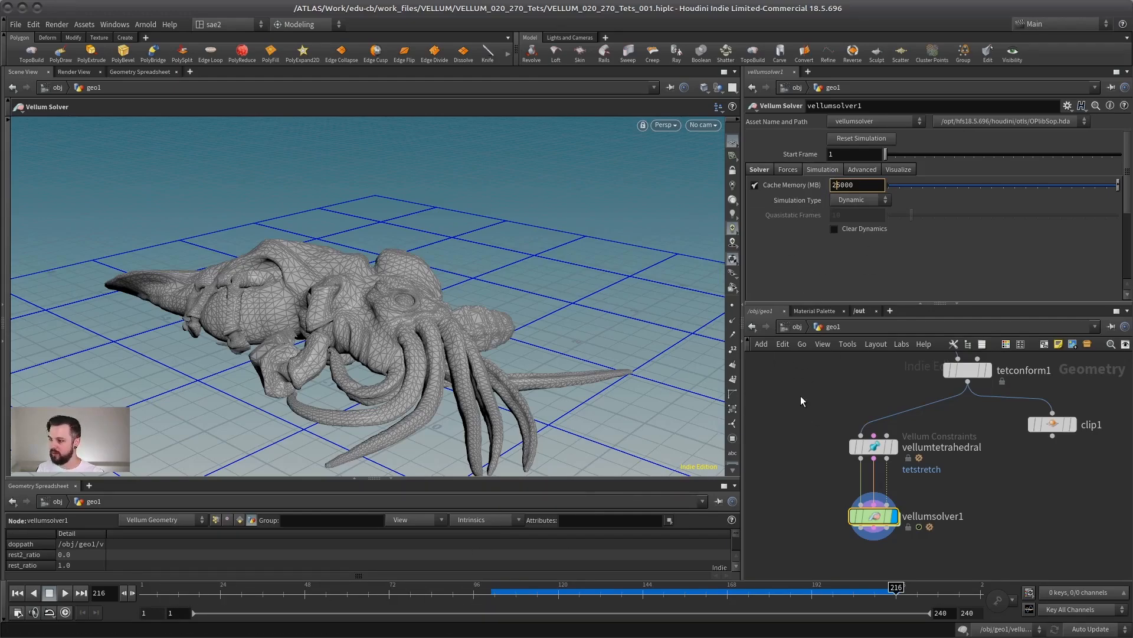
key("Return")
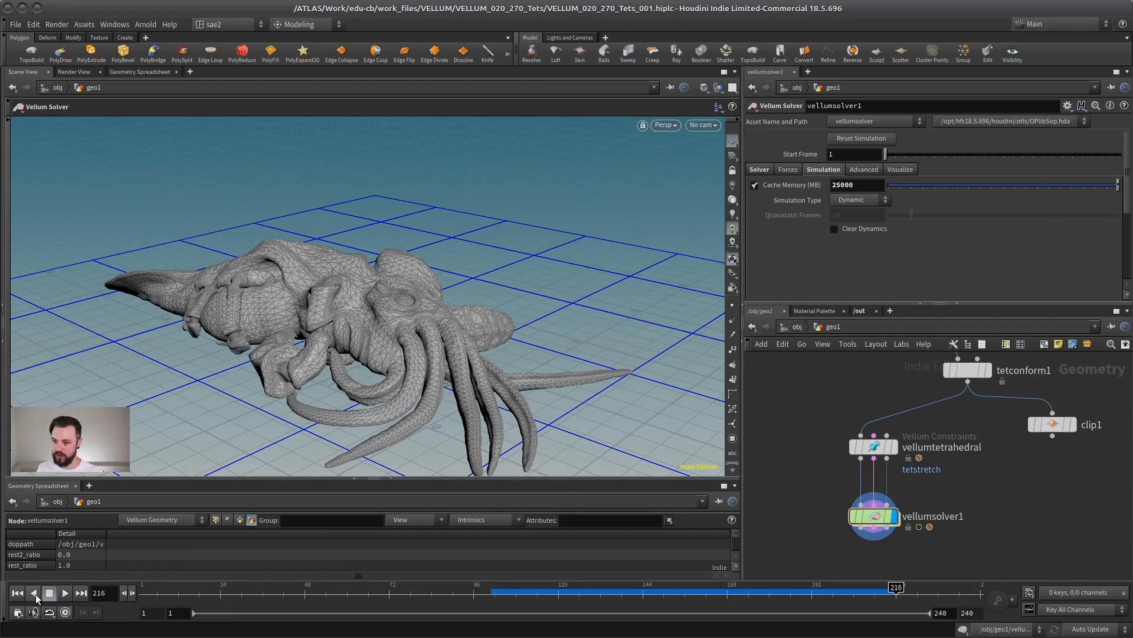
- Replay the cached simulation from frame 1 and scrub through it to check the jitter in the settled squab
left_click(16, 593)
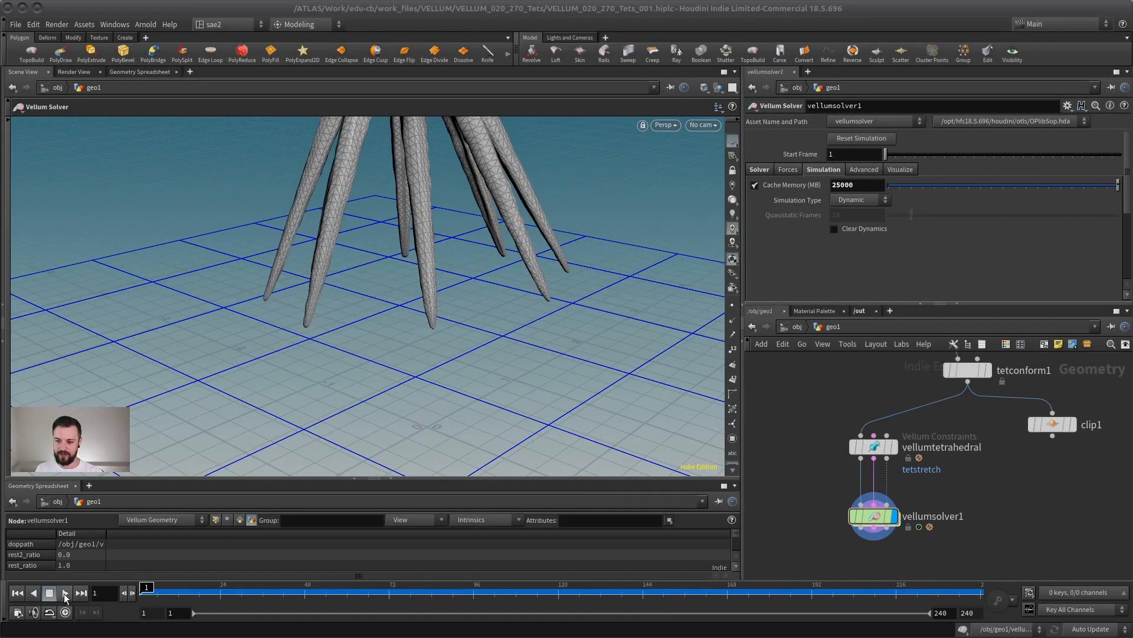
left_click(64, 593)
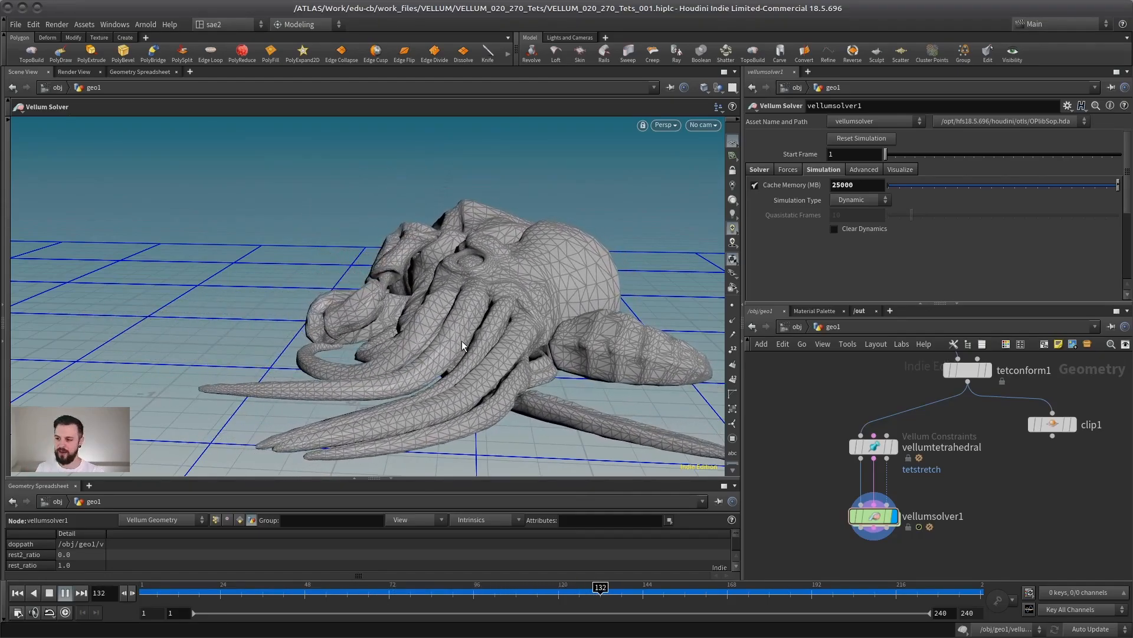
left_click_drag(462, 342, 315, 473, "alt")
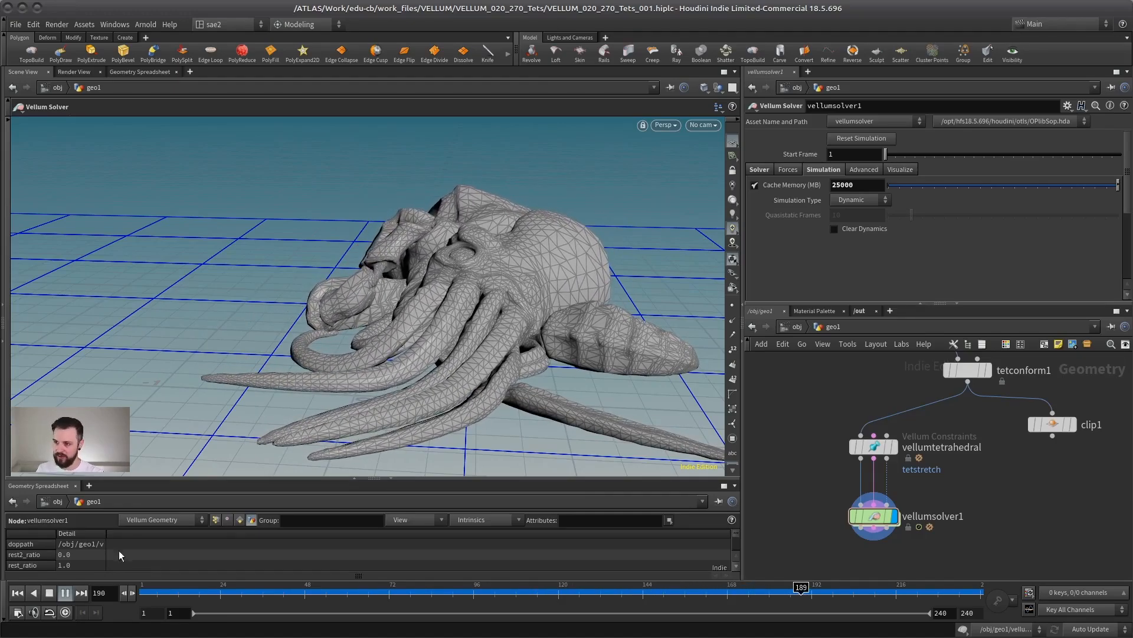
left_click(18, 593)
left_click(66, 593)
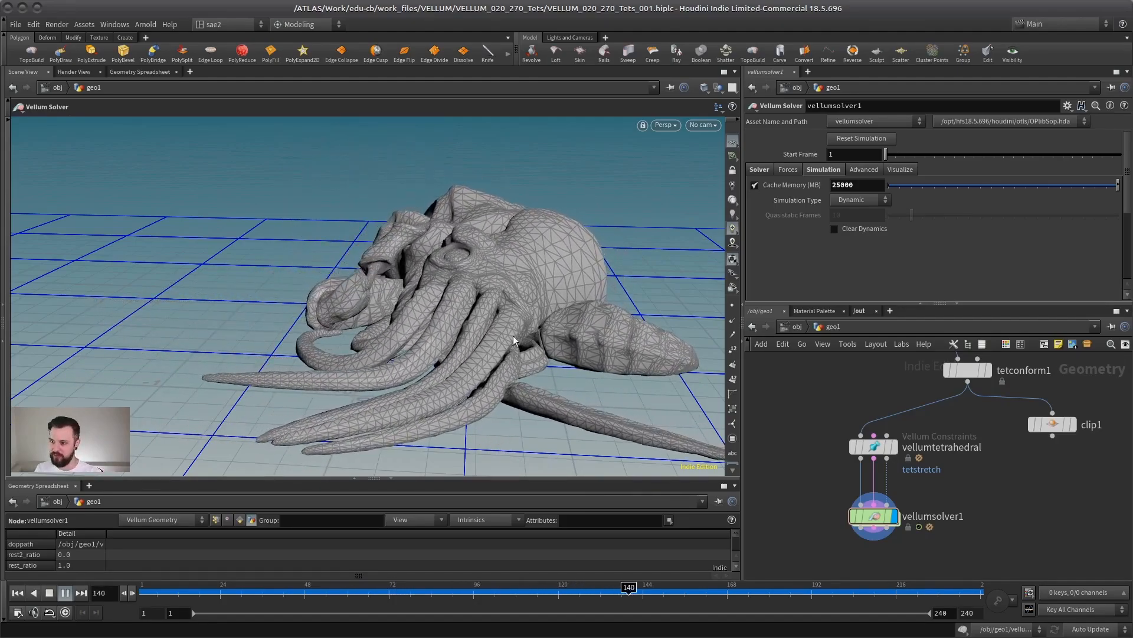
left_click_drag(190, 591, 602, 439)
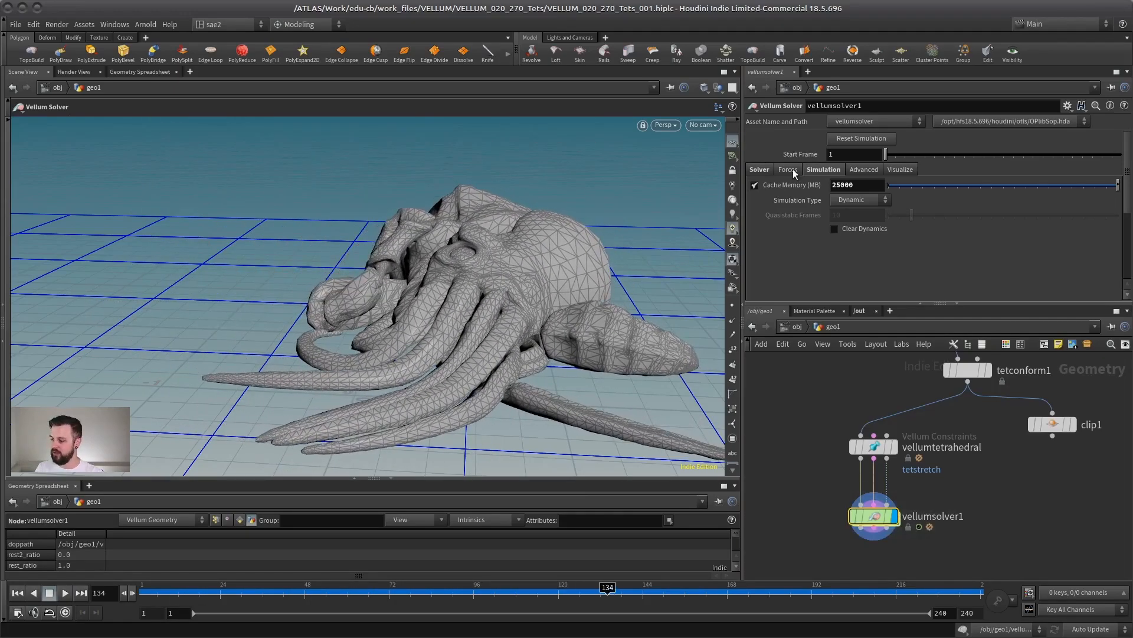
- Show the solver's substep and iteration settings and scrub to about frame 161 for a close look at the claw
left_click(760, 170)
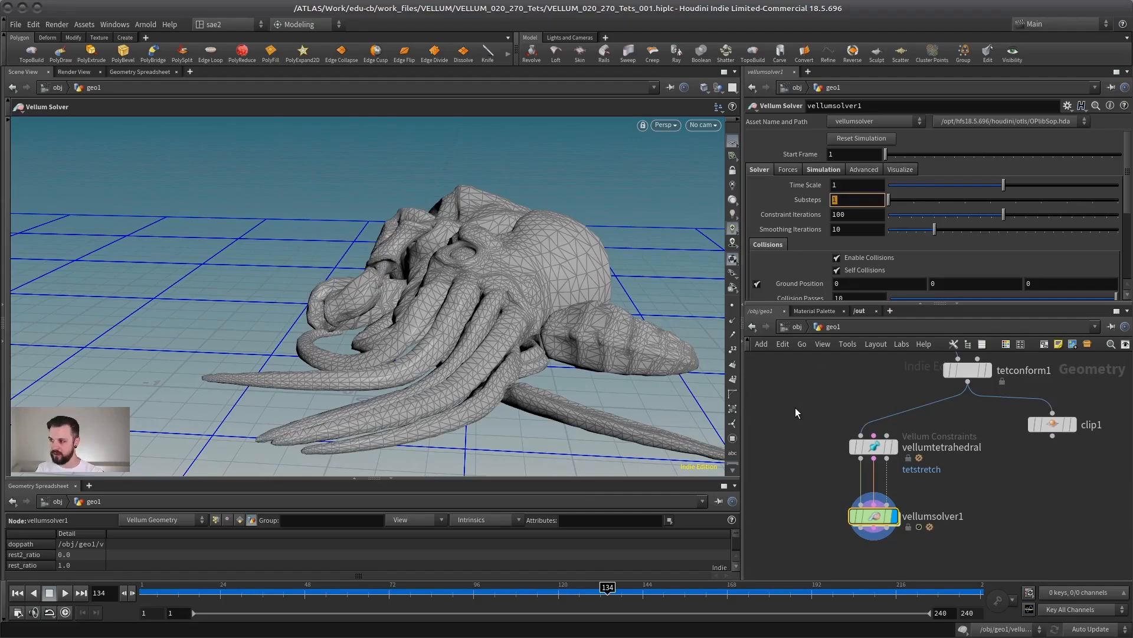
left_click_drag(169, 594, 706, 579)
scroll(606, 349, "up", 3)
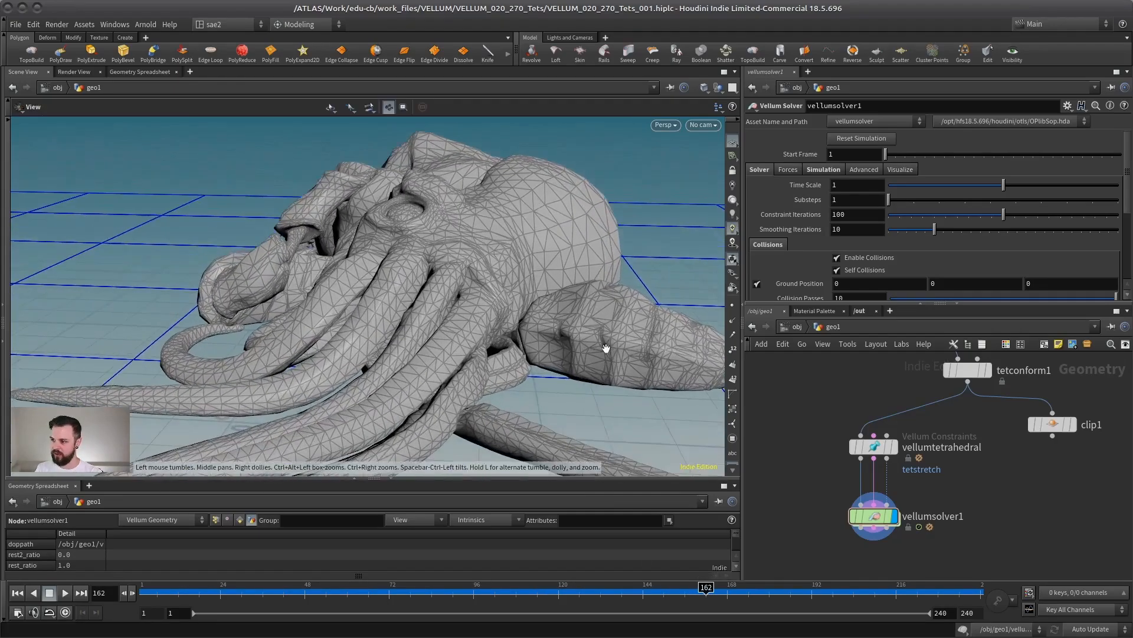
left_click_drag(605, 348, 431, 379)
scroll(466, 382, "up", 5)
mouse_move(689, 588)
left_mouse_down()
mouse_move(549, 588)
mouse_move(703, 587)
left_mouse_up()
- Inspect where the claw meets the body at frame 128 and set vellumtetrahedral's Edge Length Scale to 0.1
left_click(874, 447)
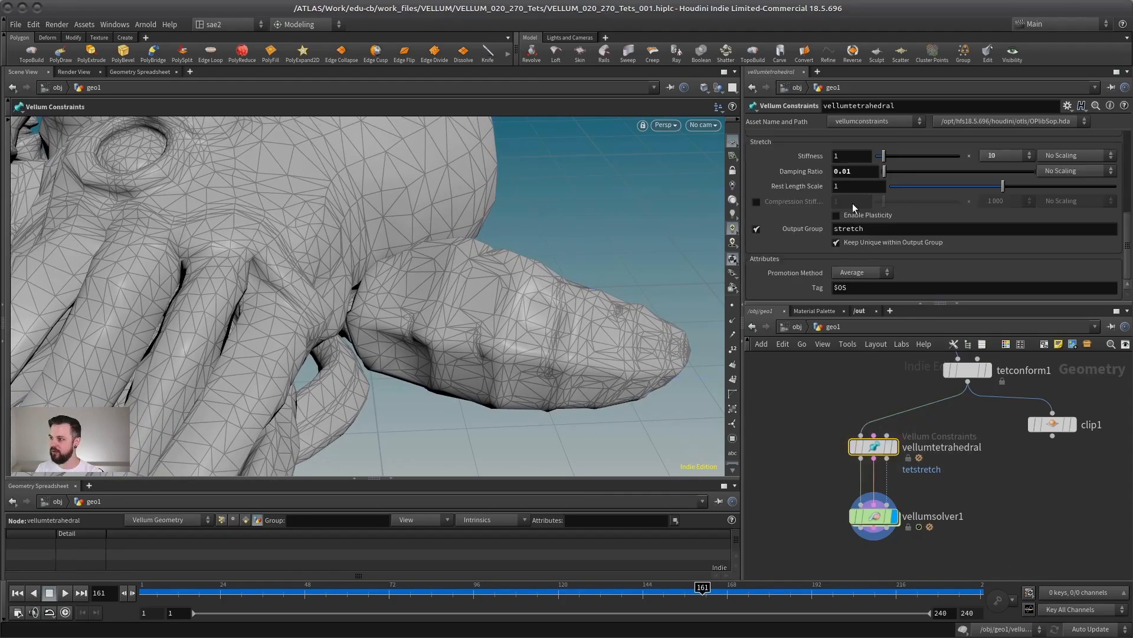
left_click_drag(924, 301, 924, 455)
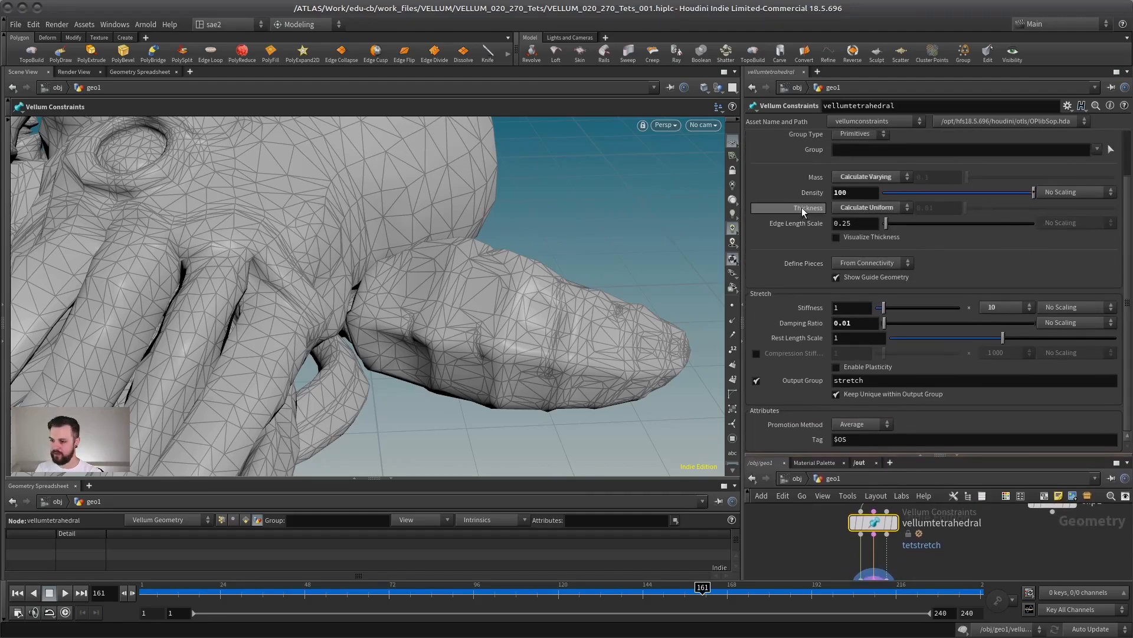
right_click_drag(357, 293, 410, 278, "alt")
left_click_drag(409, 278, 412, 305, "alt")
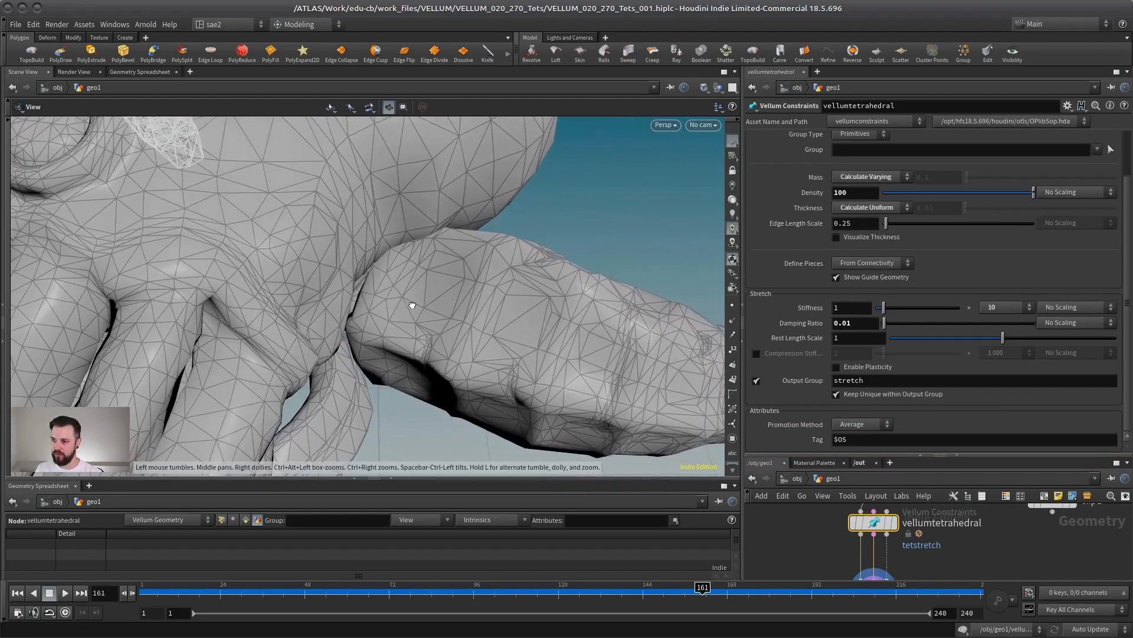
left_click_drag(693, 588, 586, 591)
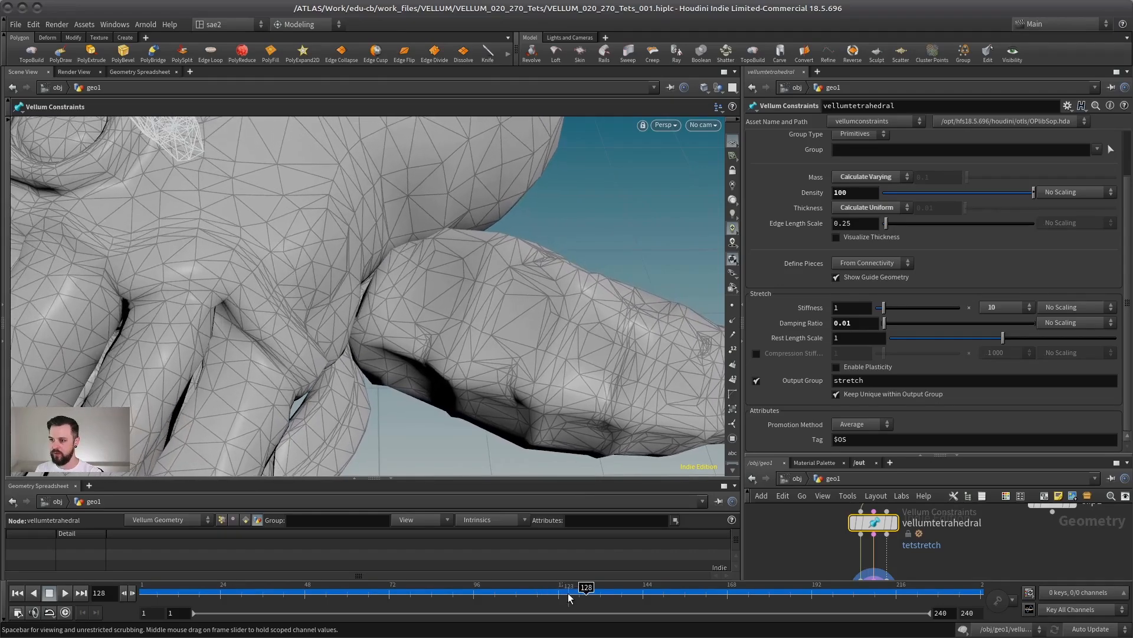
right_click_drag(413, 295, 455, 301, "alt")
left_click_drag(455, 301, 359, 302, "alt")
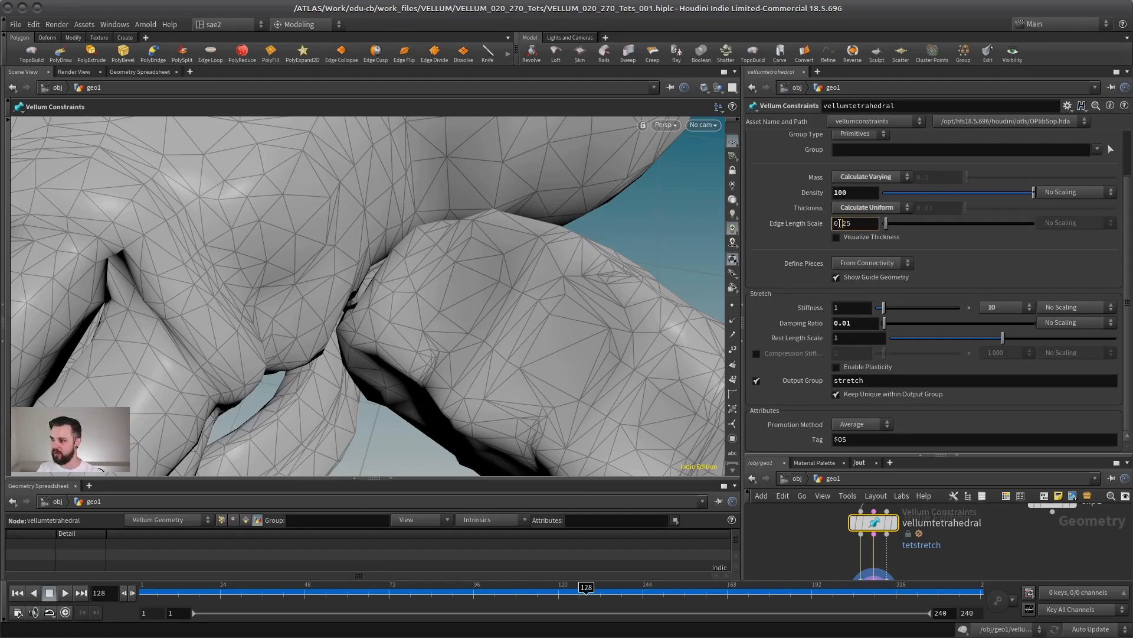
key("Return")
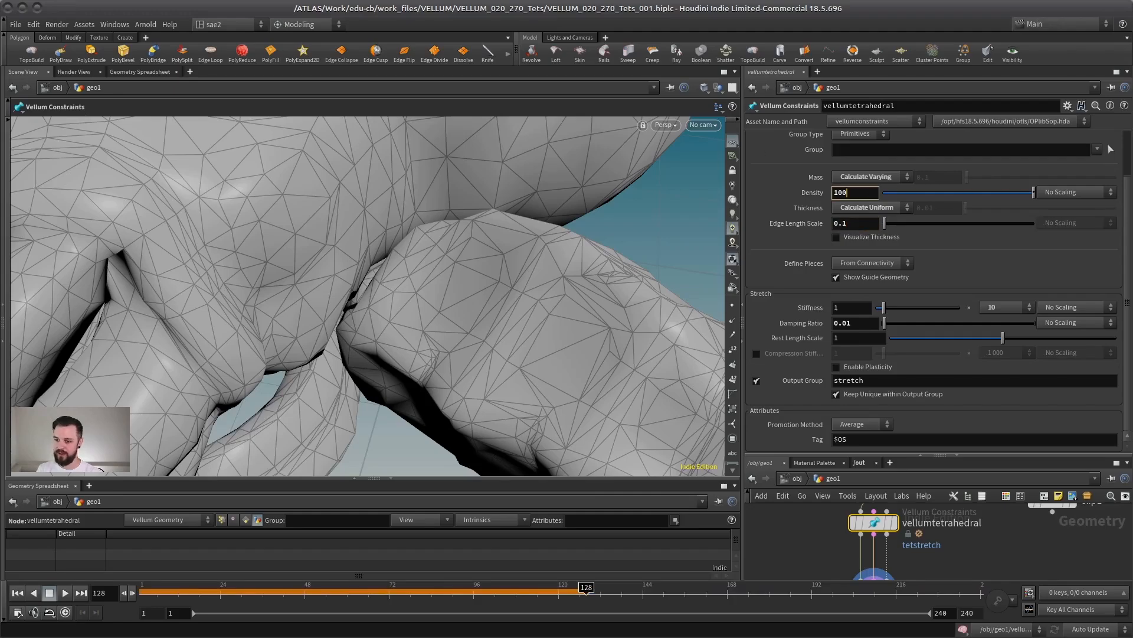
- Replay the simulation from frame 1 and examine how closely the tentacles and claws now collide
left_click(16, 593)
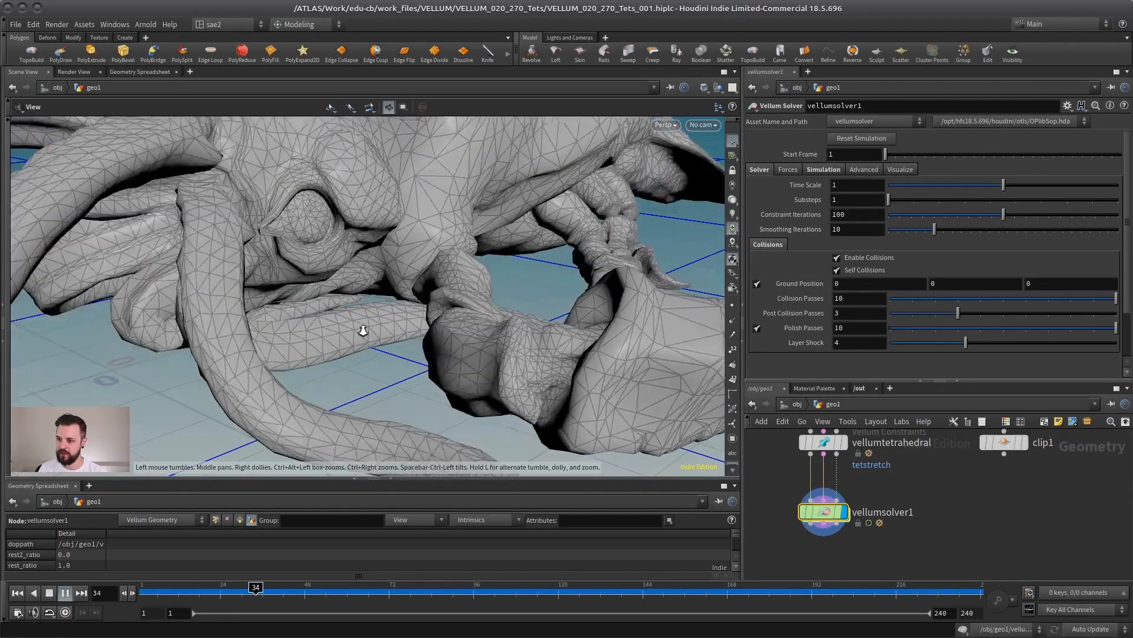
scroll(433, 321, "up", 3)
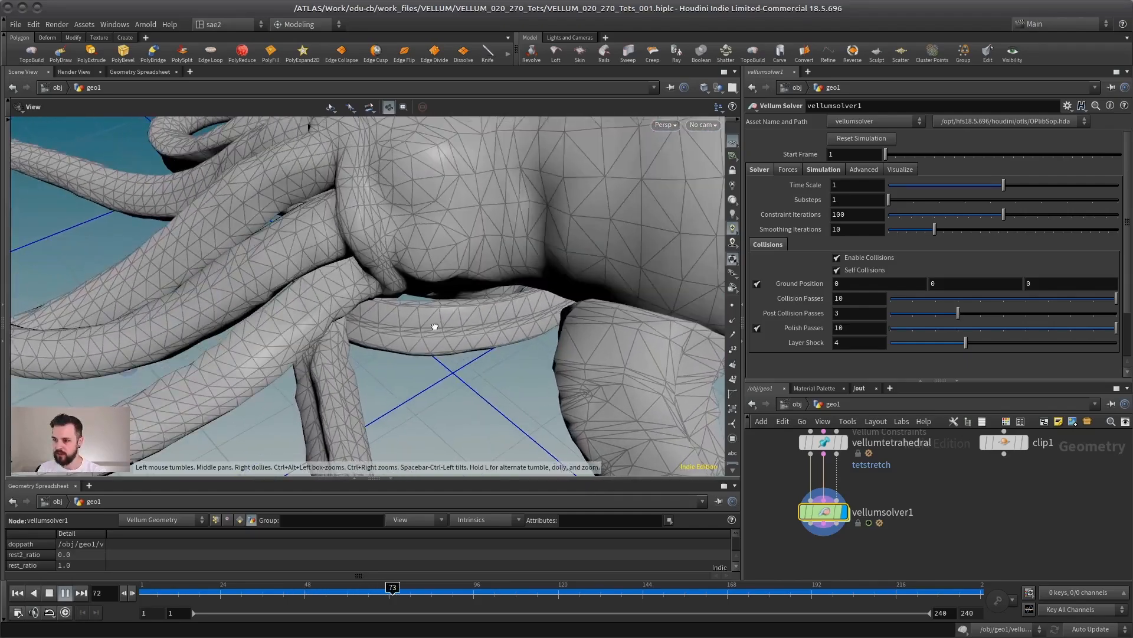
middle_click_drag(435, 324, 392, 292)
left_click_drag(392, 293, 607, 273)
middle_click_drag(607, 274, 433, 286)
left_click_drag(433, 286, 311, 370)
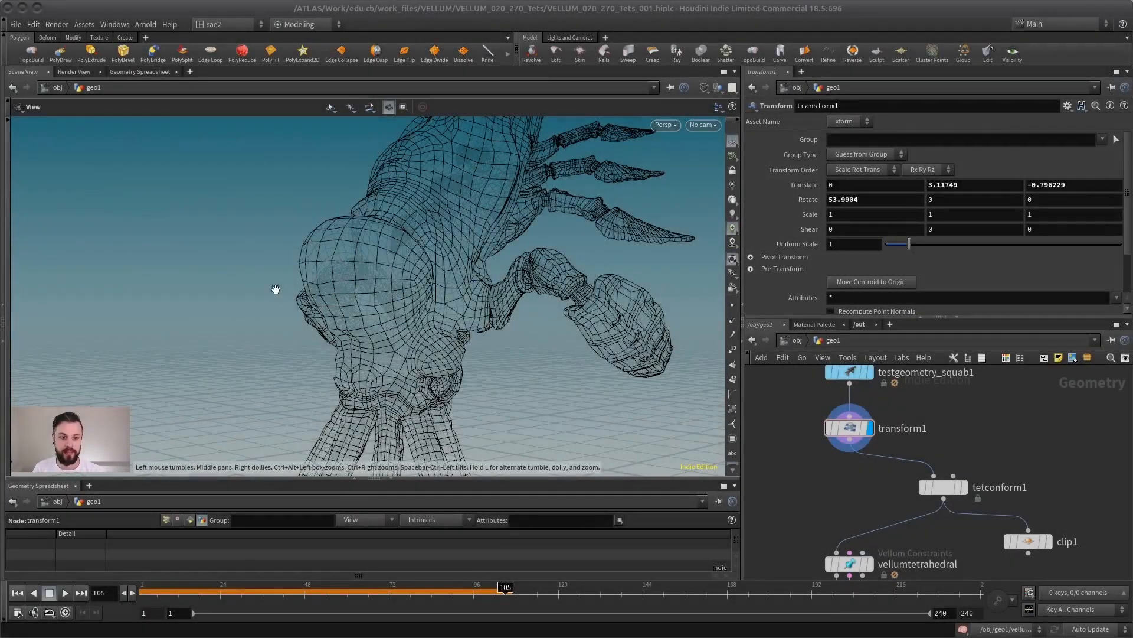
- Compare the transformed squab's original wireframe with the tetrahedral mesh from tetconform1
left_click_drag(503, 319, 562, 327)
mouse_move(969, 496)
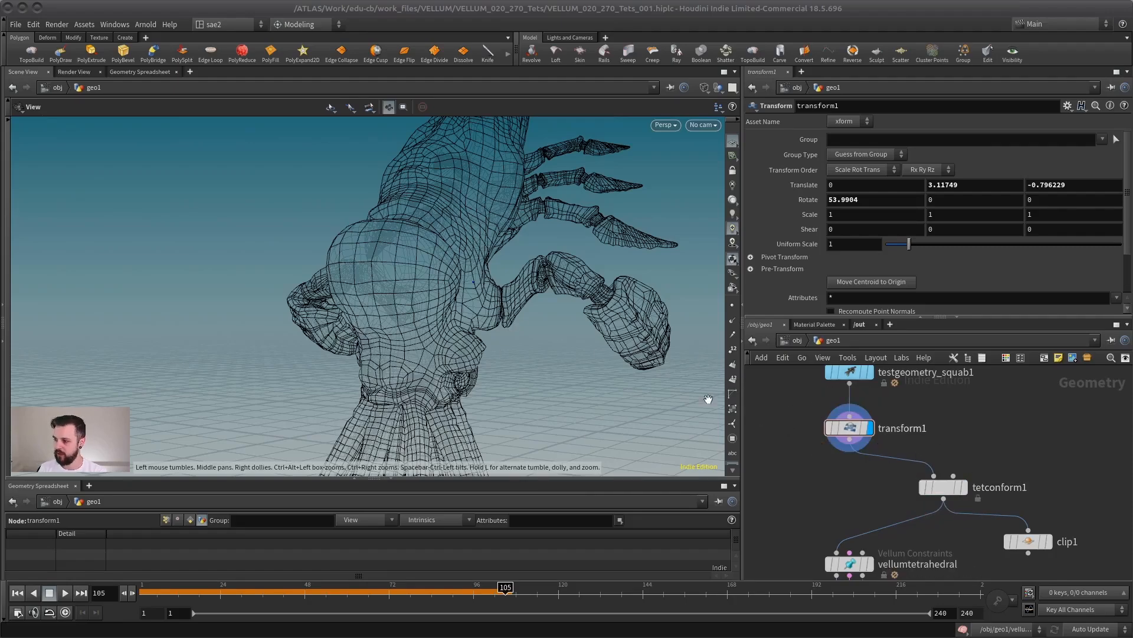
mouse_move(469, 312)
left_mouse_down()
mouse_move(441, 300)
mouse_move(454, 304)
left_mouse_up()
key("shift+w")
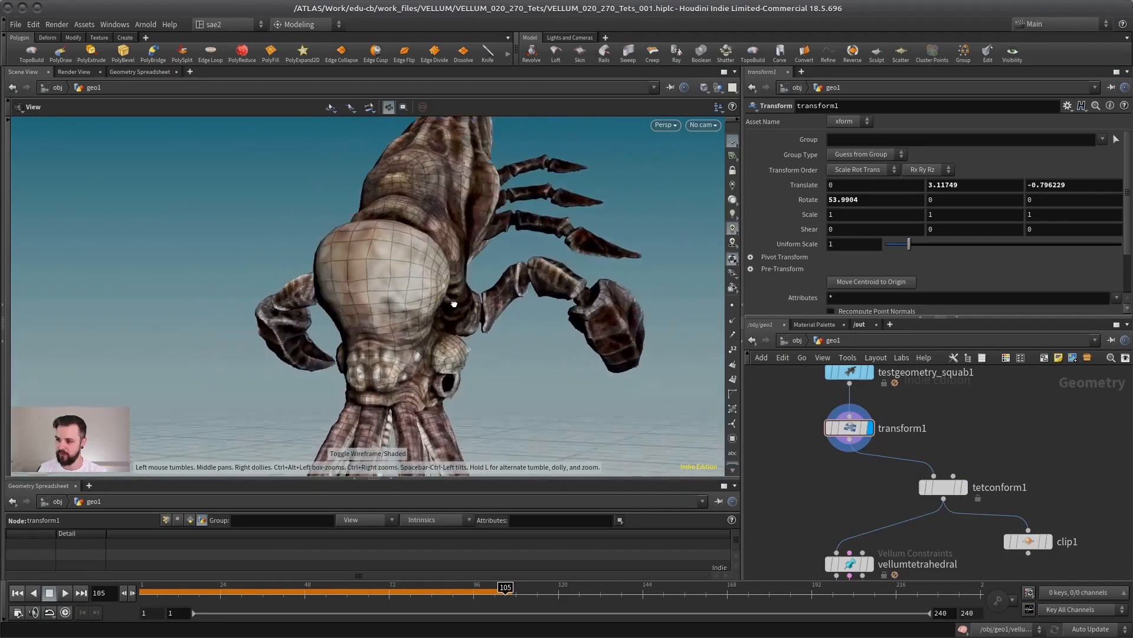
key("shift+w")
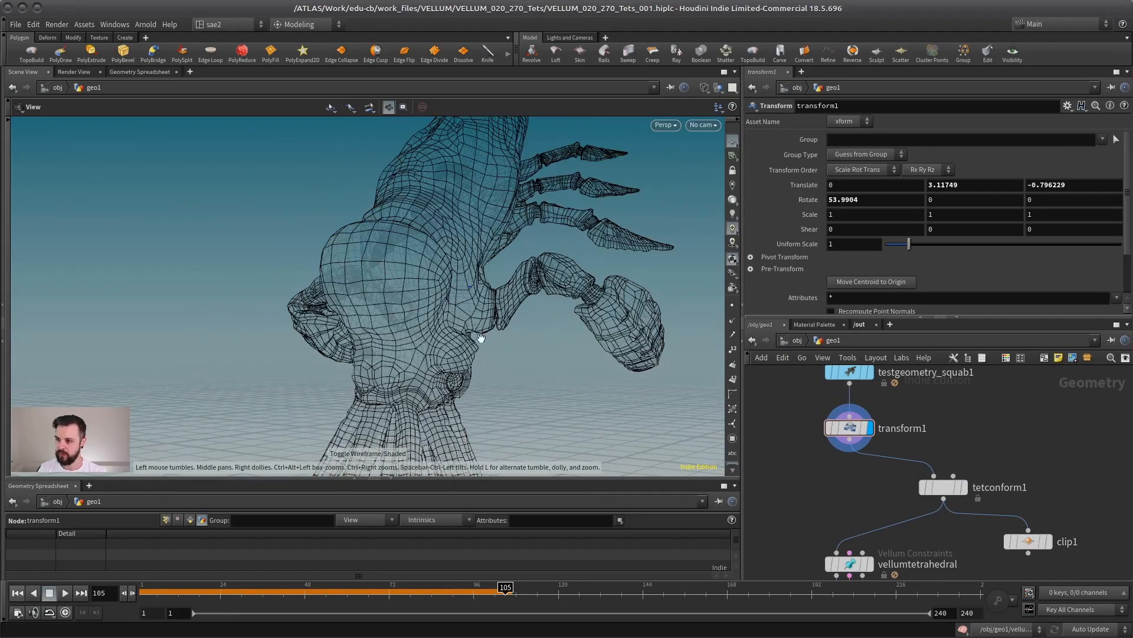
left_click(966, 487)
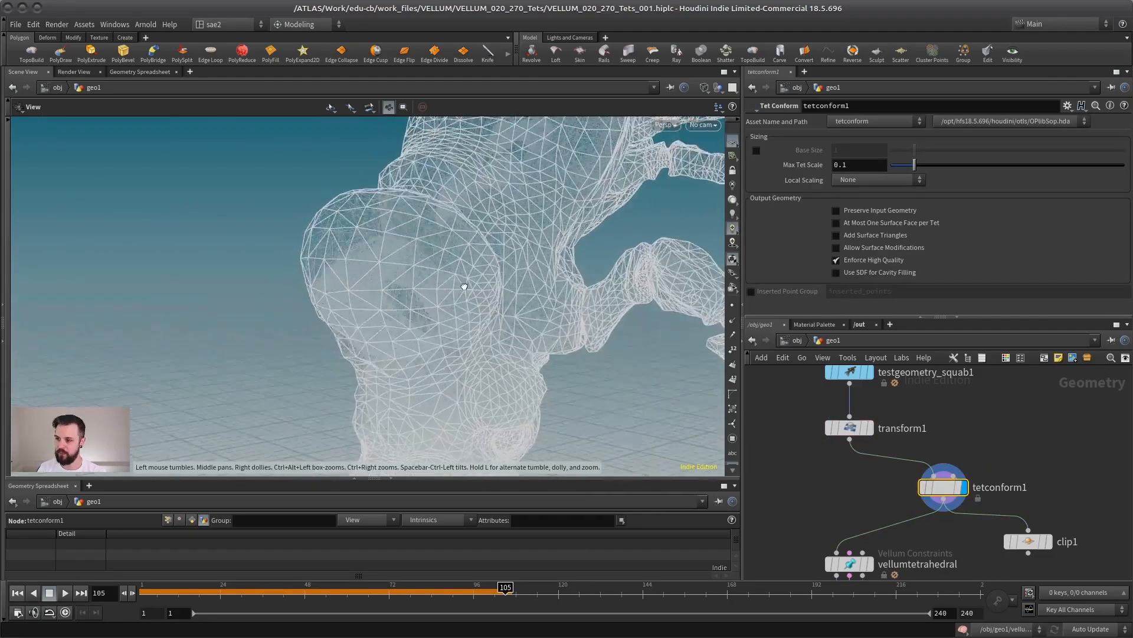
left_click_drag(465, 287, 360, 271)
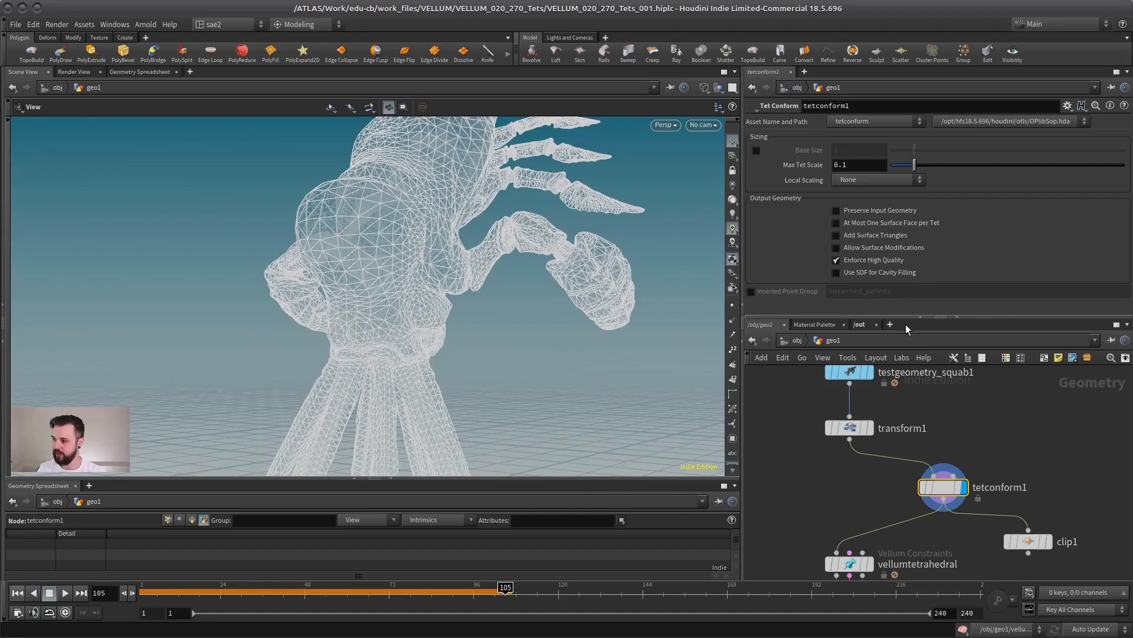
- Insert a Subdivide node between transform1 and tetconform1 and view the denser tetrahedral mesh
left_click_drag(911, 317, 911, 263)
left_click_drag(561, 369, 487, 232)
left_click_drag(850, 401, 850, 384)
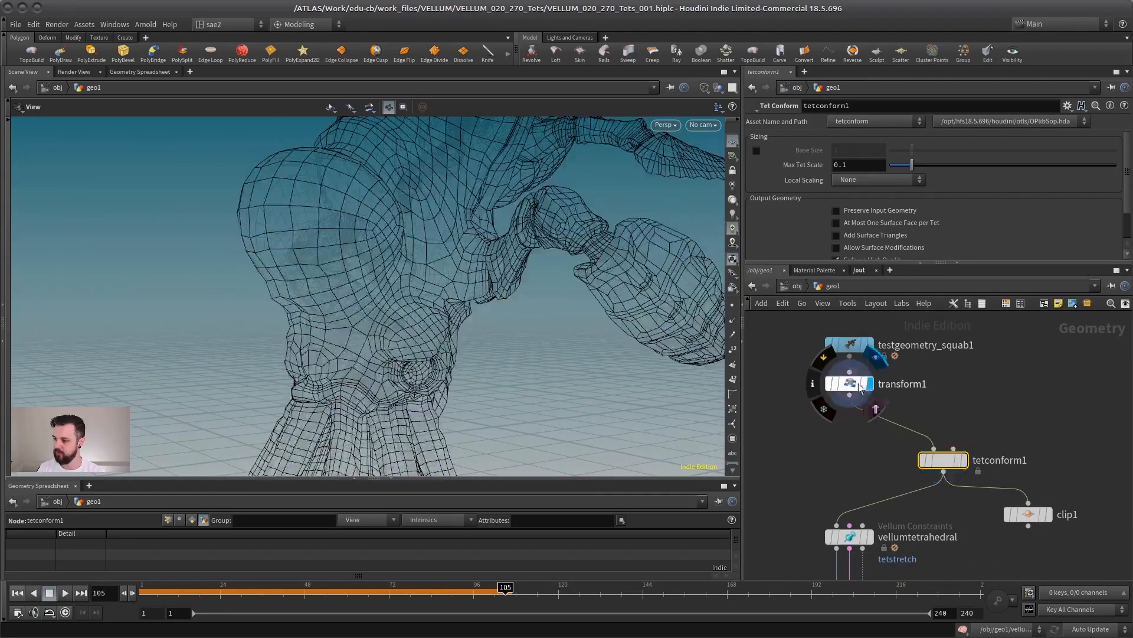
key("Tab")
type("subd")
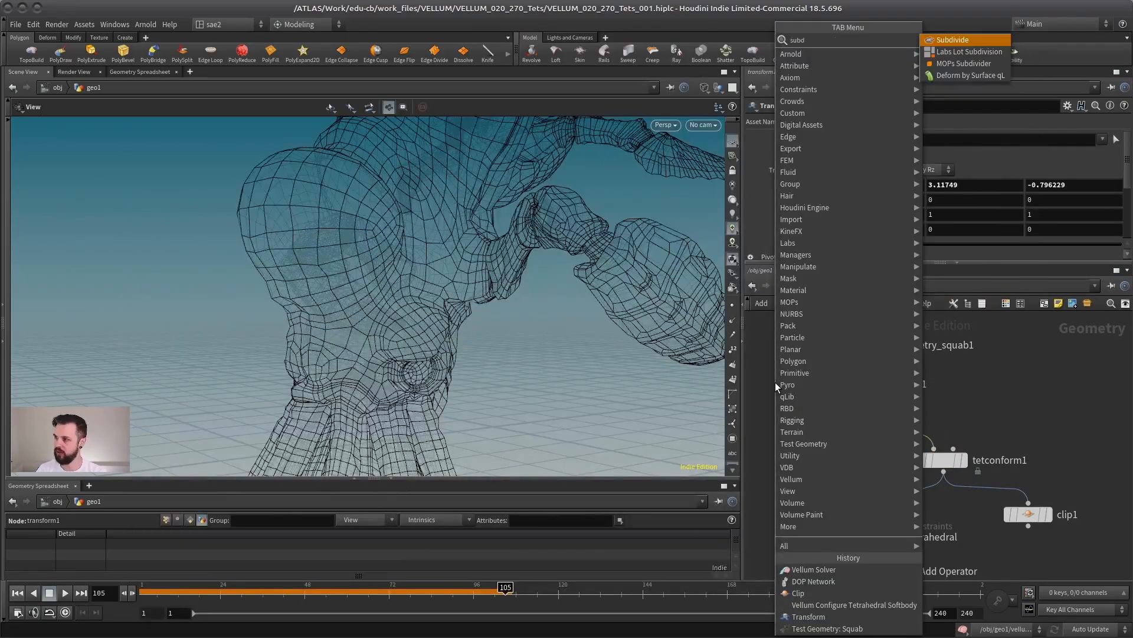
key("Return")
left_click_drag(849, 443, 934, 448)
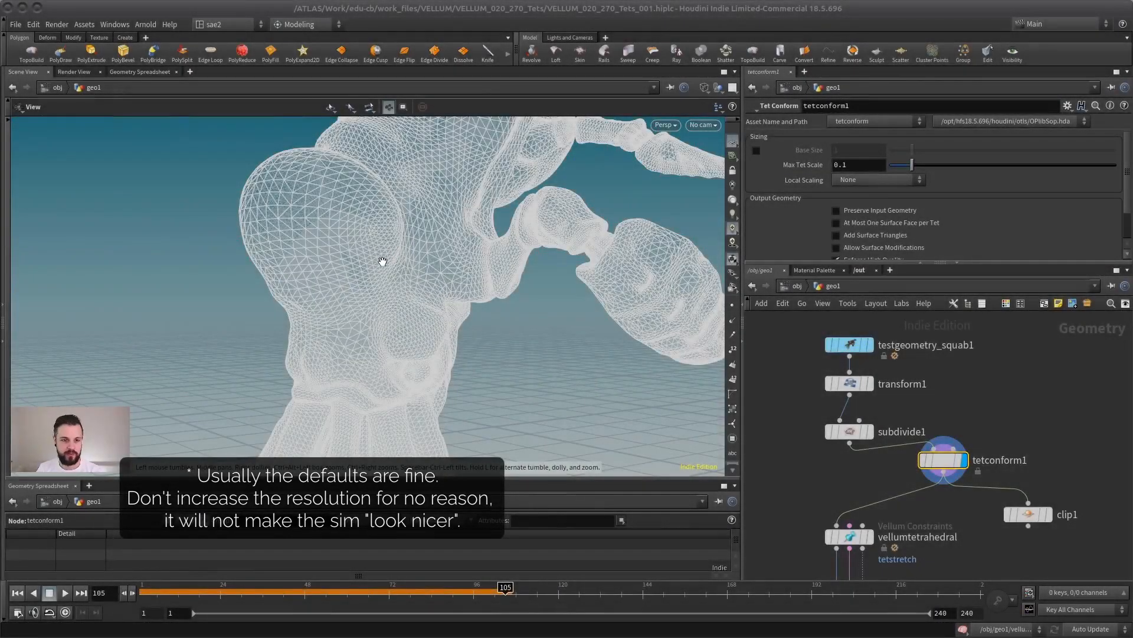
left_click_drag(375, 284, 381, 283)
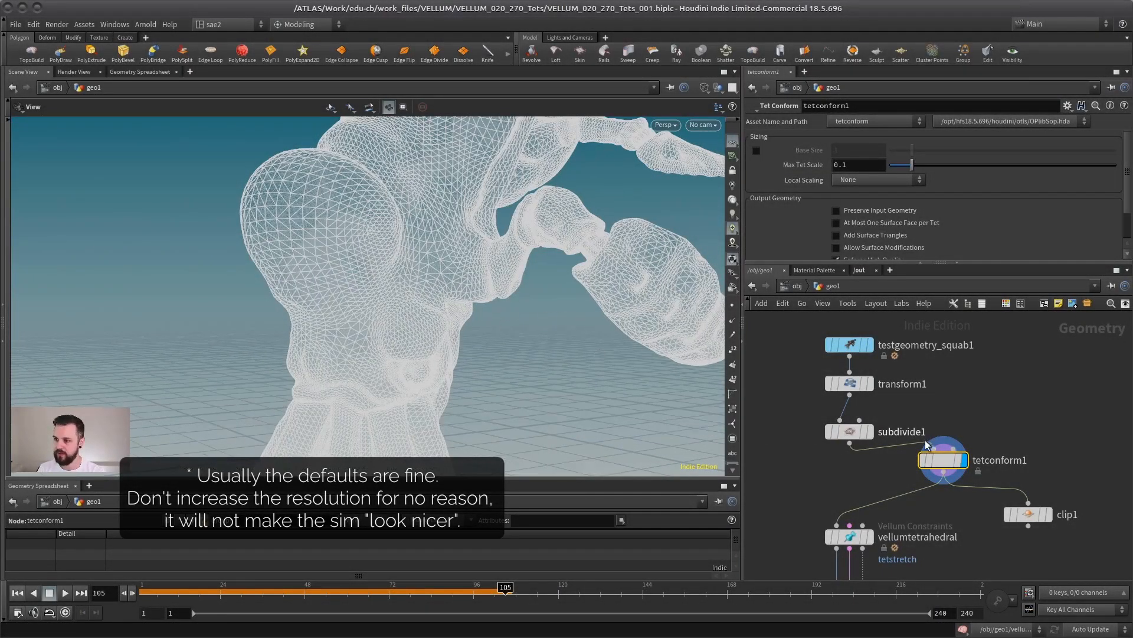
- Display clip1 in shaded mode and examine the interior tetrahedra of the subdivided squab at the cut
middle_click_drag(847, 481, 769, 431)
left_click(971, 464)
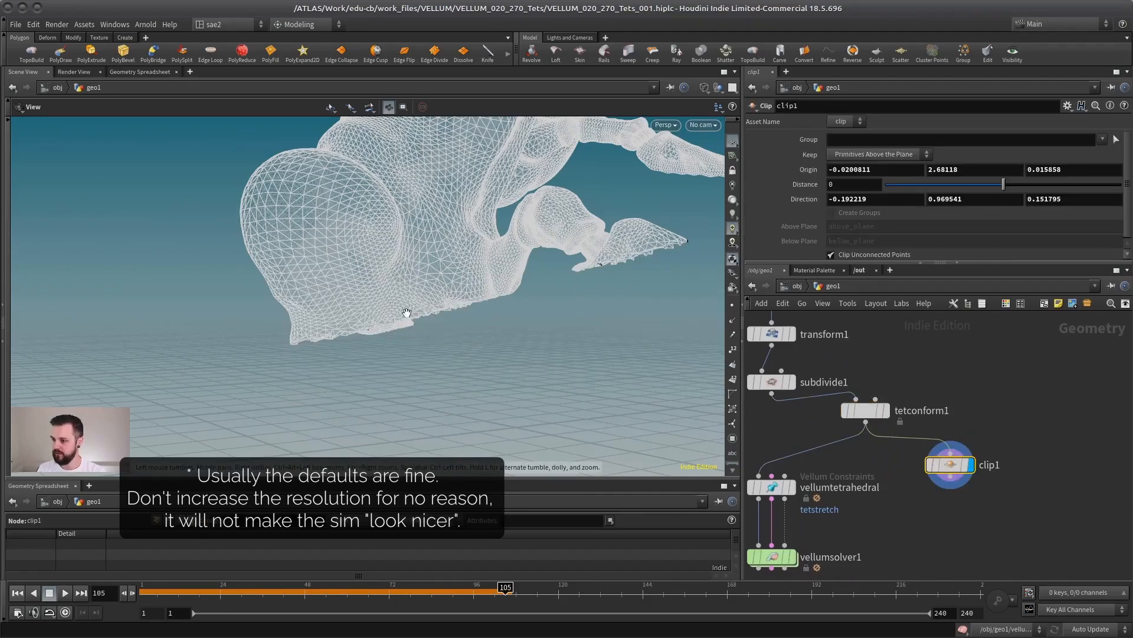
left_click_drag(409, 313, 411, 210)
right_click_drag(411, 210, 415, 331)
mouse_move(415, 331)
left_mouse_down()
mouse_move(332, 277)
mouse_move(342, 220)
mouse_move(418, 267)
left_mouse_up()
mouse_move(565, 387)
left_mouse_down()
mouse_move(544, 357)
mouse_move(384, 331)
mouse_move(377, 305)
left_mouse_up()
key("w")
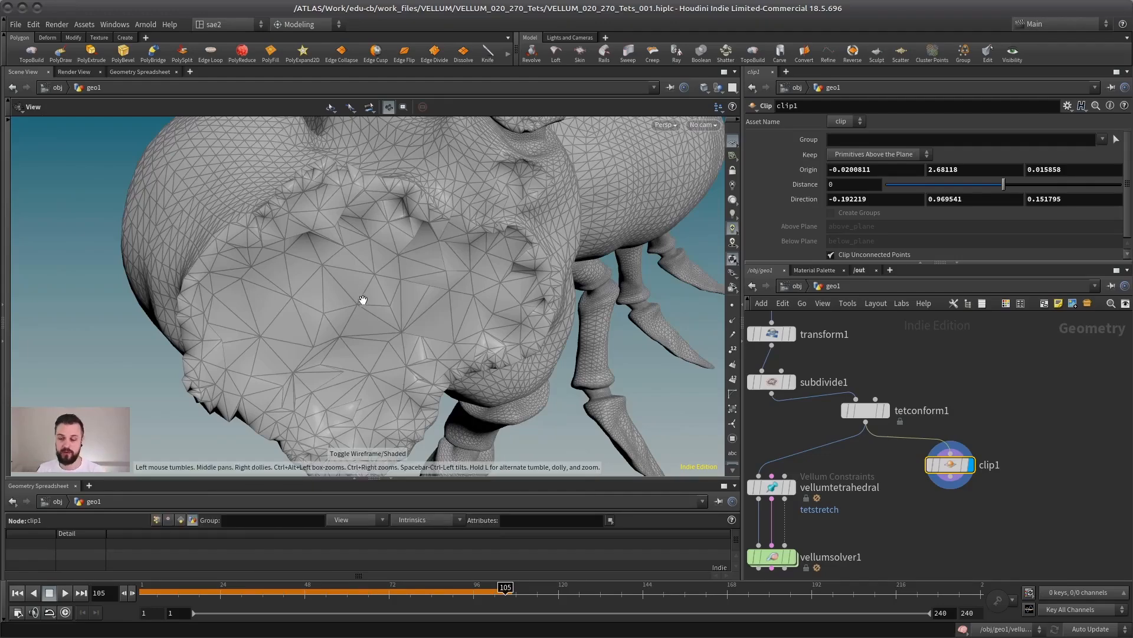
left_click_drag(329, 255, 375, 308)
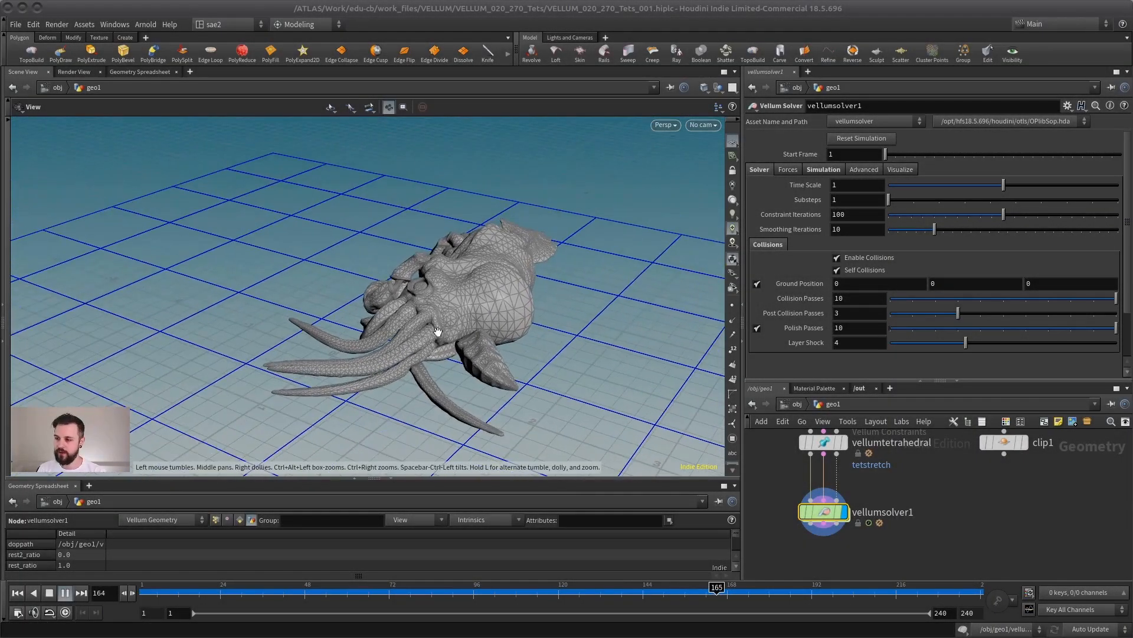
- Move the testgeometry_squab1 and transform1 nodes away from the solver branch and stop the playback
left_click_drag(438, 331, 435, 329)
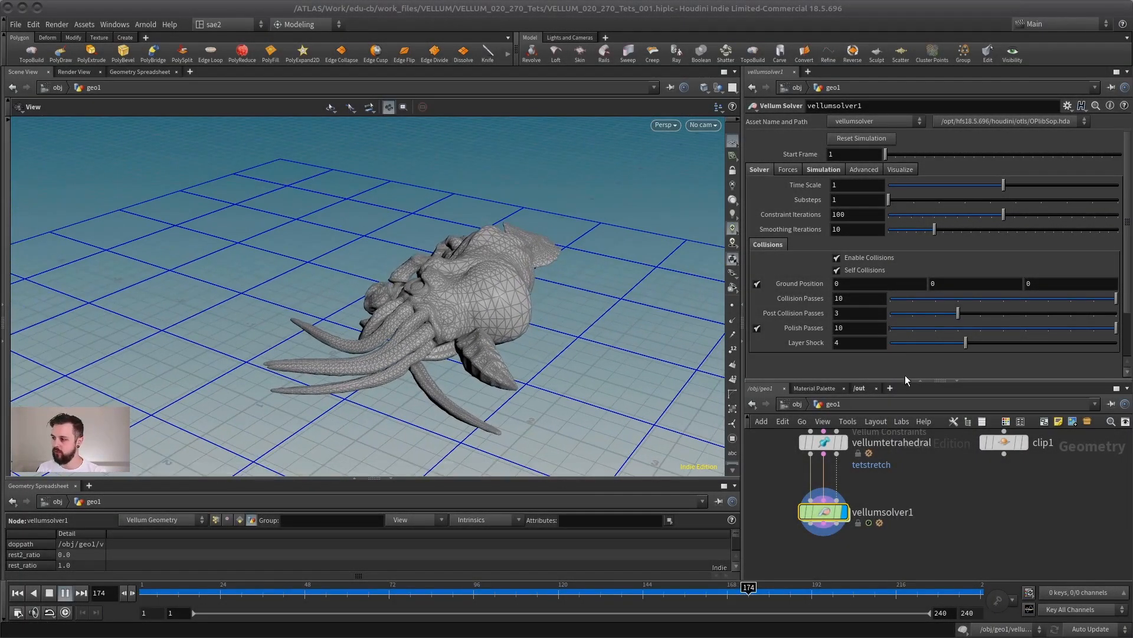
left_click_drag(905, 380, 906, 217)
scroll(933, 387, "down", 3)
middle_click_drag(817, 331, 821, 390)
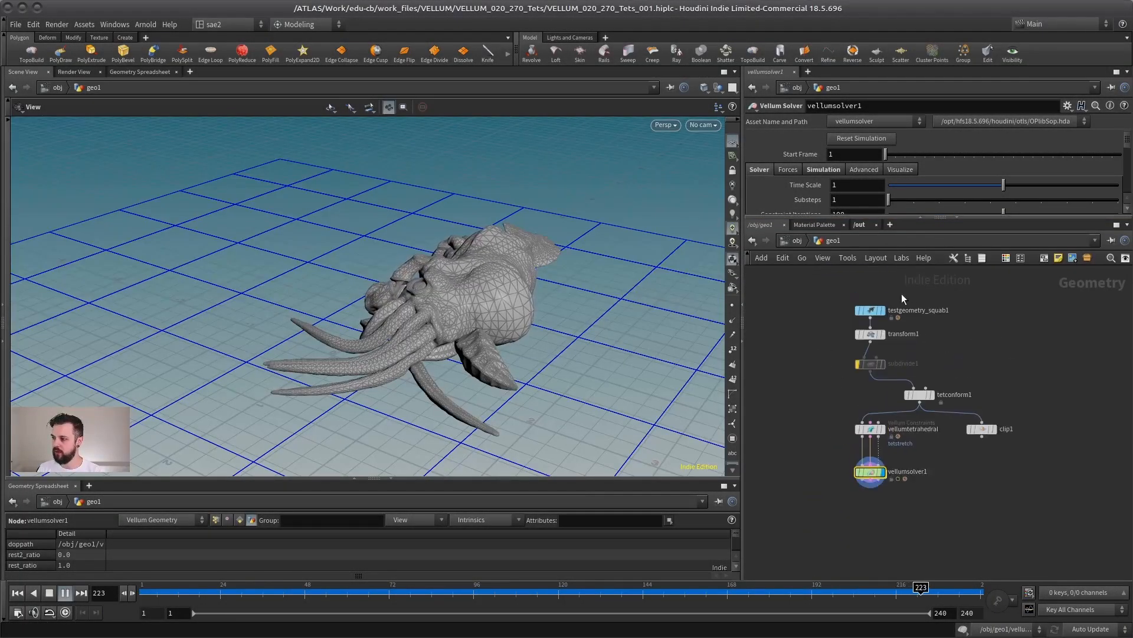
left_click_drag(902, 293, 787, 334)
left_click(52, 592)
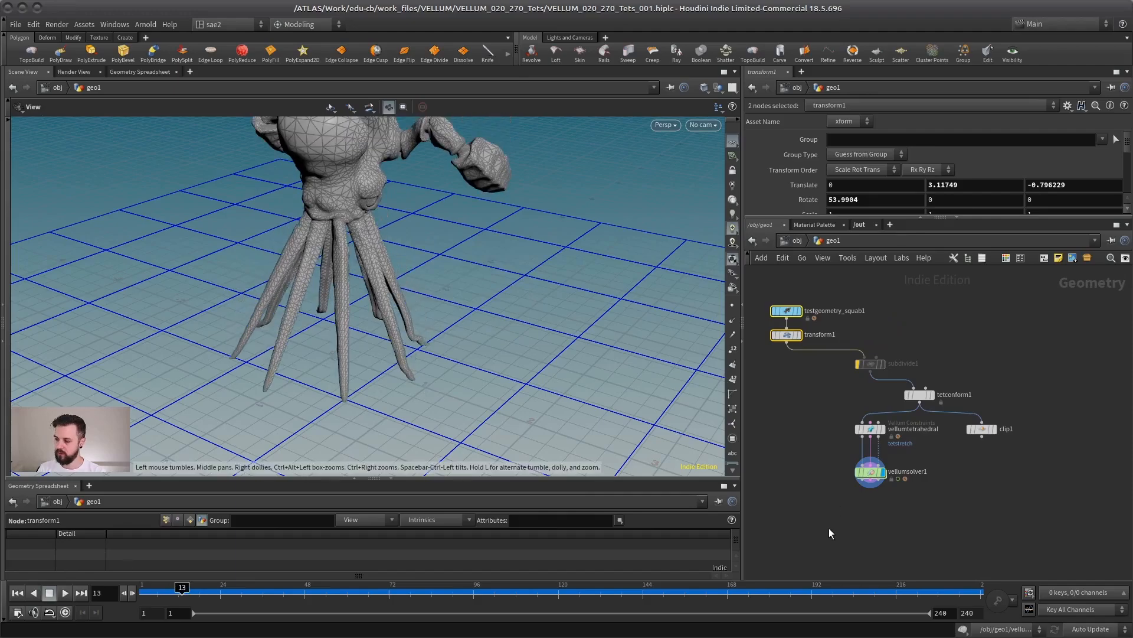
- Add a Point Deform node to the empty network area below transform1
left_click(829, 528)
key("Tab")
type("point d")
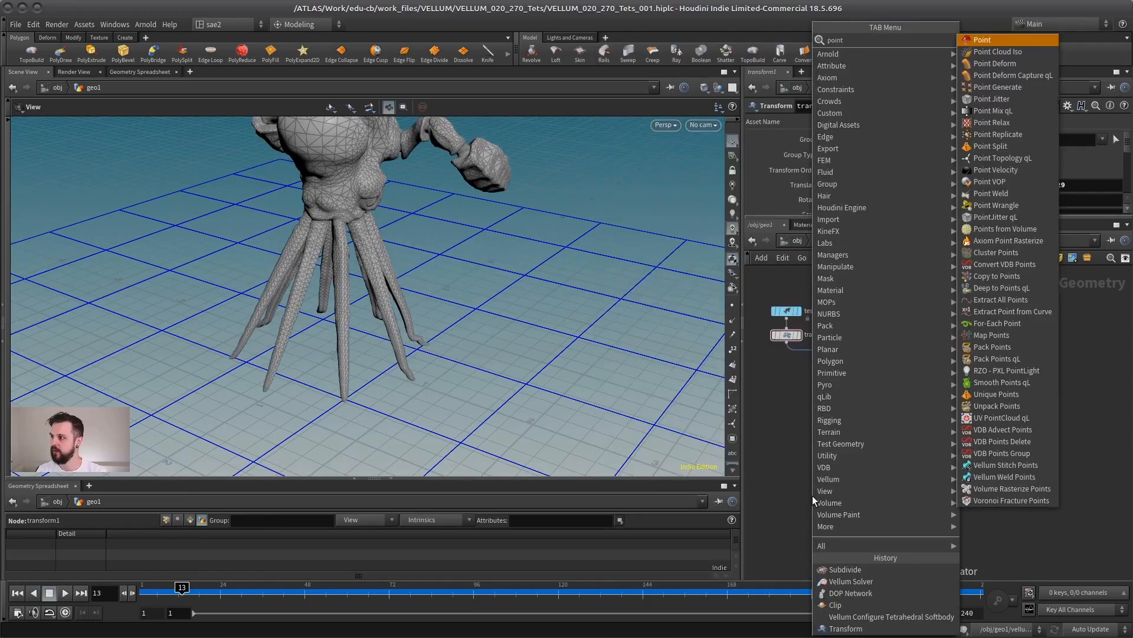
key("Return")
left_click(804, 515)
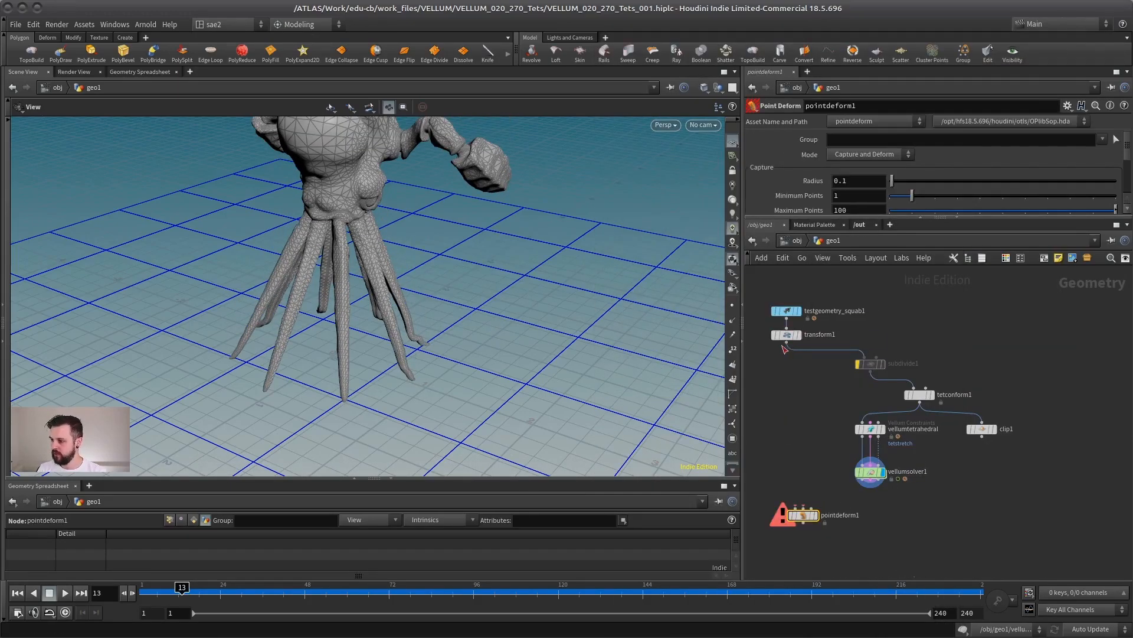
- Wire transform1, tetconform1 and vellumsolver1 into the Point Deform node's first, second and third inputs, repositioning the nodes between them for clear wiring
left_click_drag(783, 346, 798, 529)
left_click(799, 519)
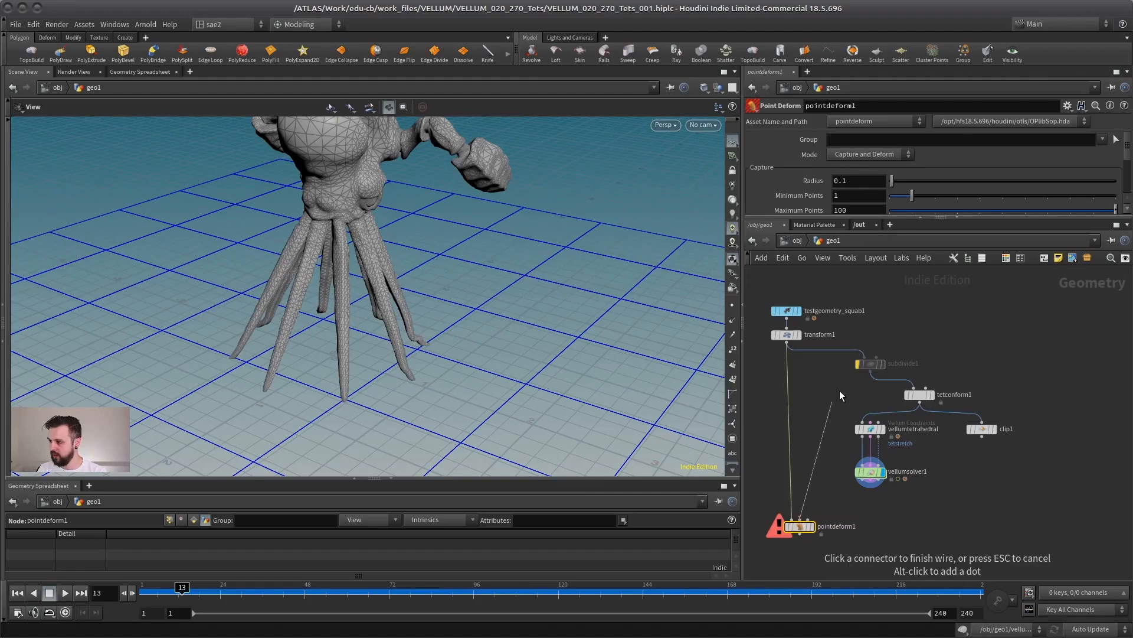
left_click(870, 372)
left_click_drag(927, 394, 936, 485)
left_click_drag(870, 429, 901, 461)
left_click(882, 401)
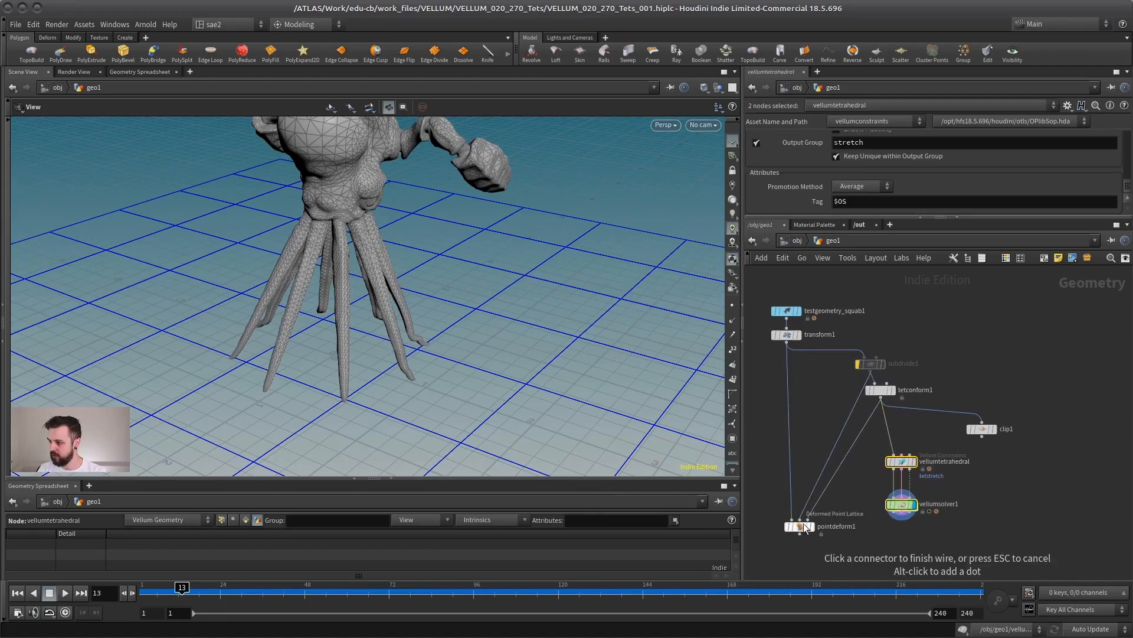
left_click(800, 519)
left_click(808, 520)
left_click(883, 509)
left_click(812, 526)
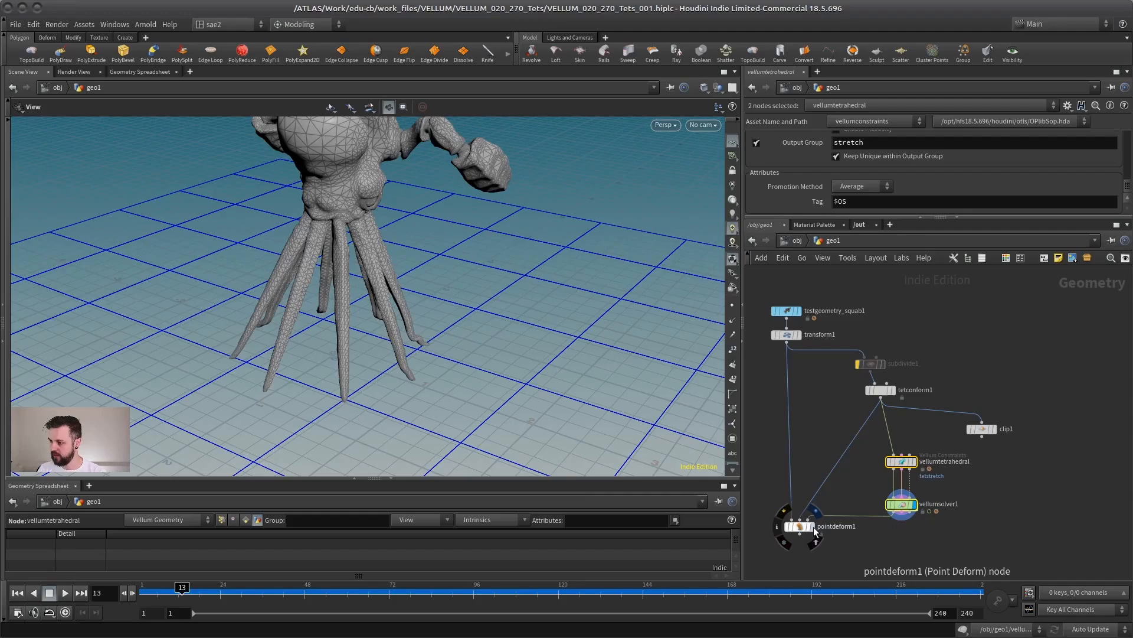
- Display pointdeform1 in smooth shading without wireframe and play the animation from frame 1
left_click(794, 526)
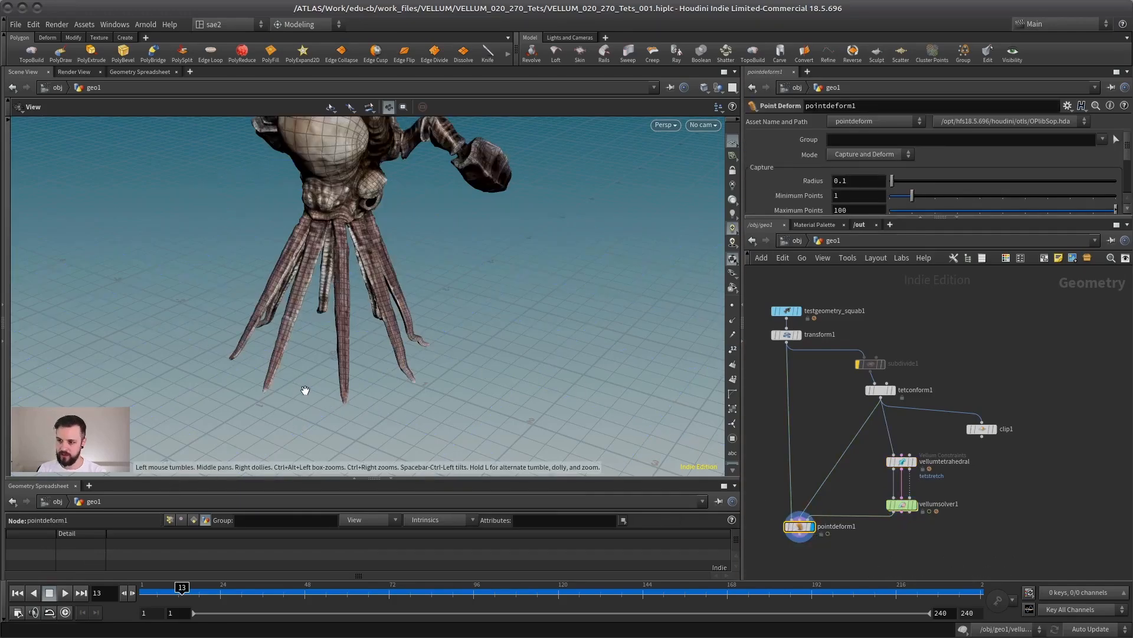
key("shift+w")
left_click(18, 594)
left_click(65, 593)
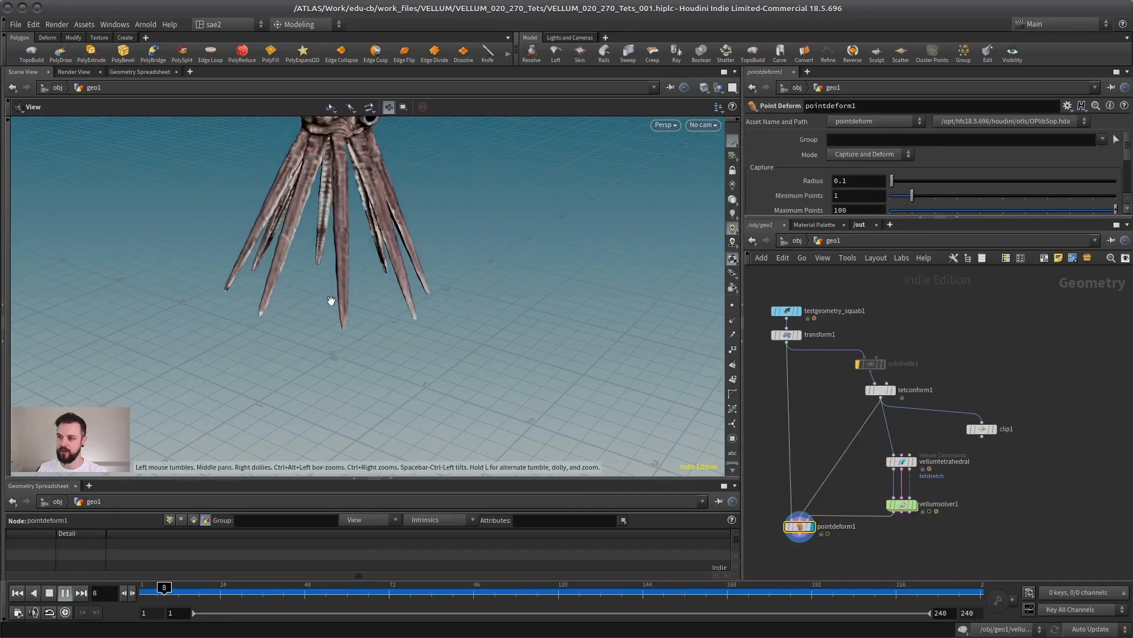